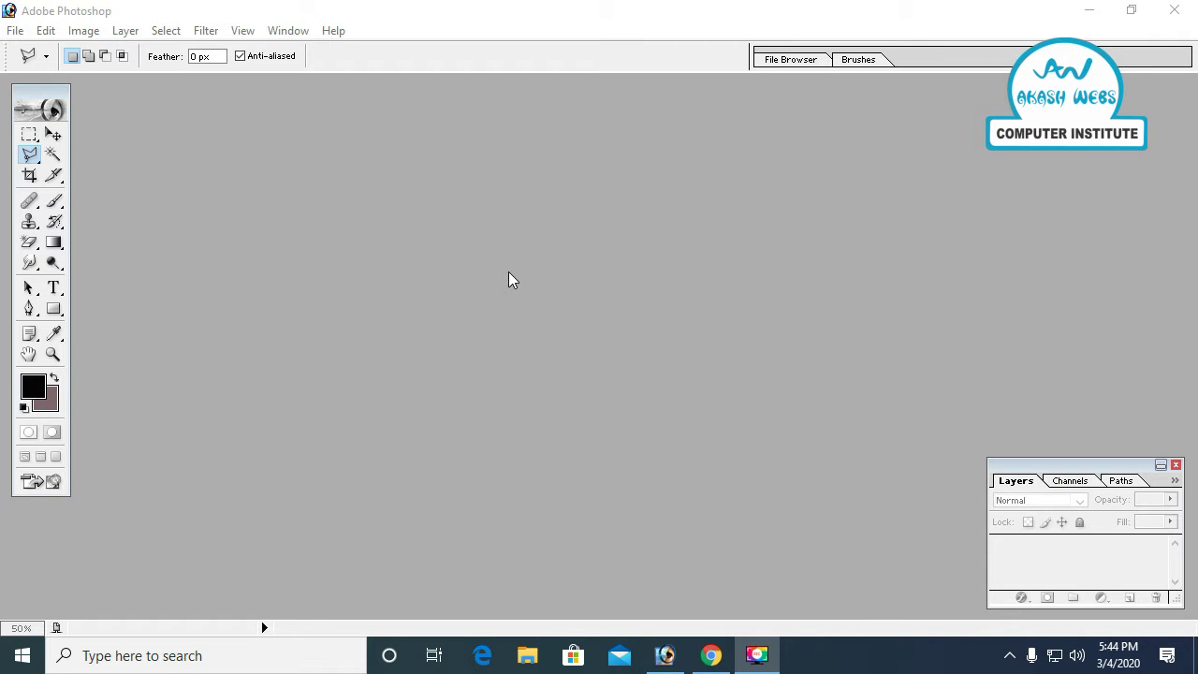
Replace the old Google Images query with 'bridal' and run the search.
click(709, 653)
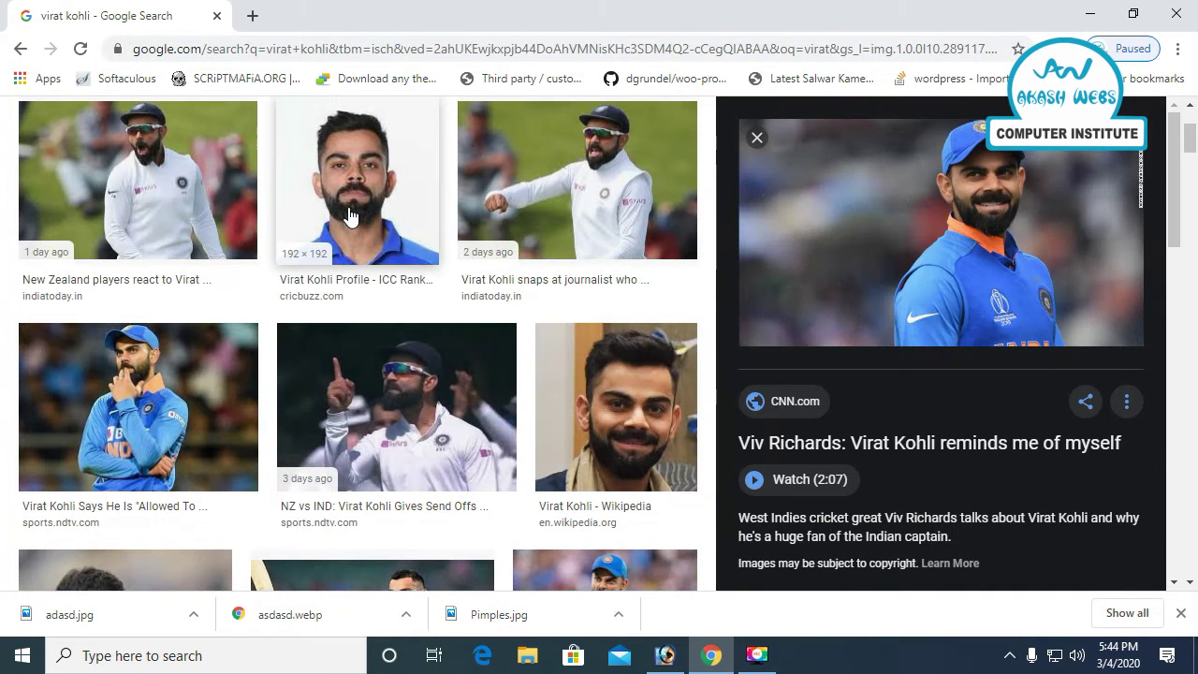
scroll(347, 216, up, 2)
drag(345, 139, 124, 140)
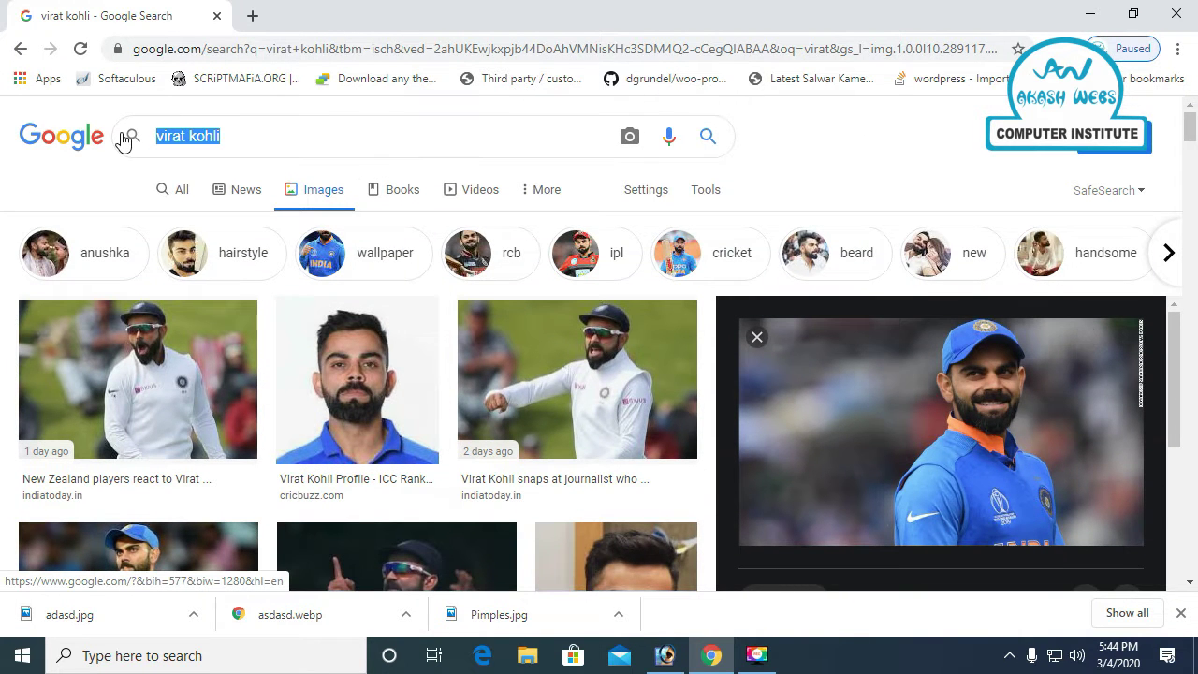
text(bri)
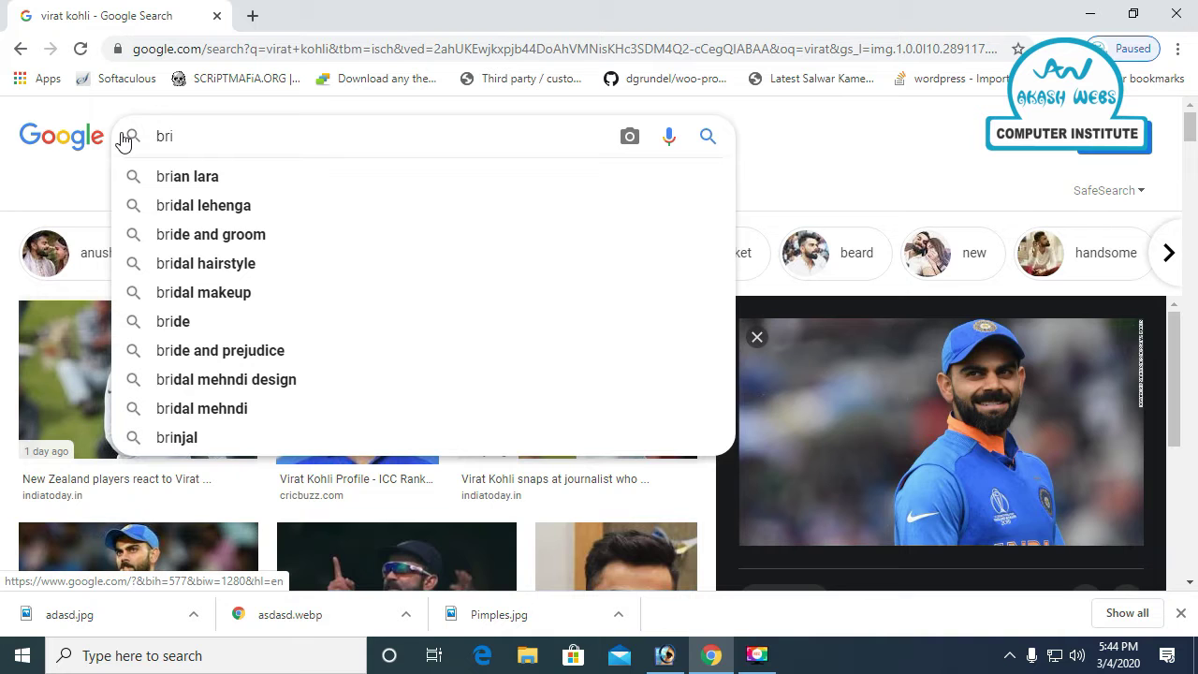
text(dal)
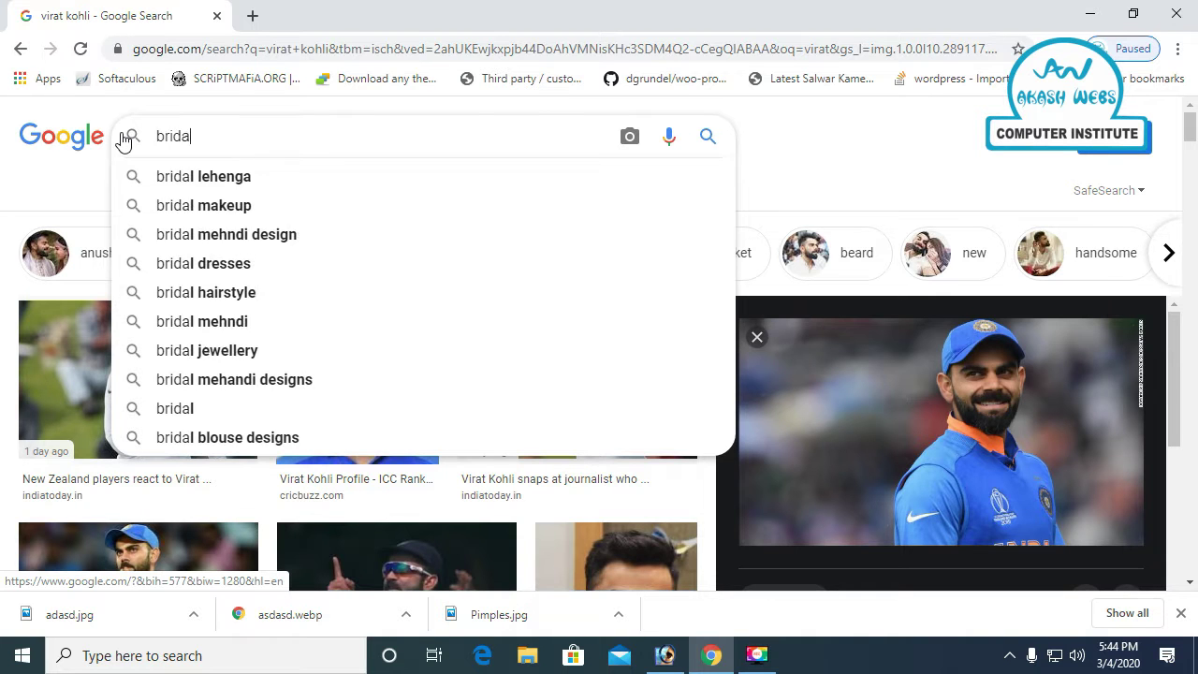
key(Return)
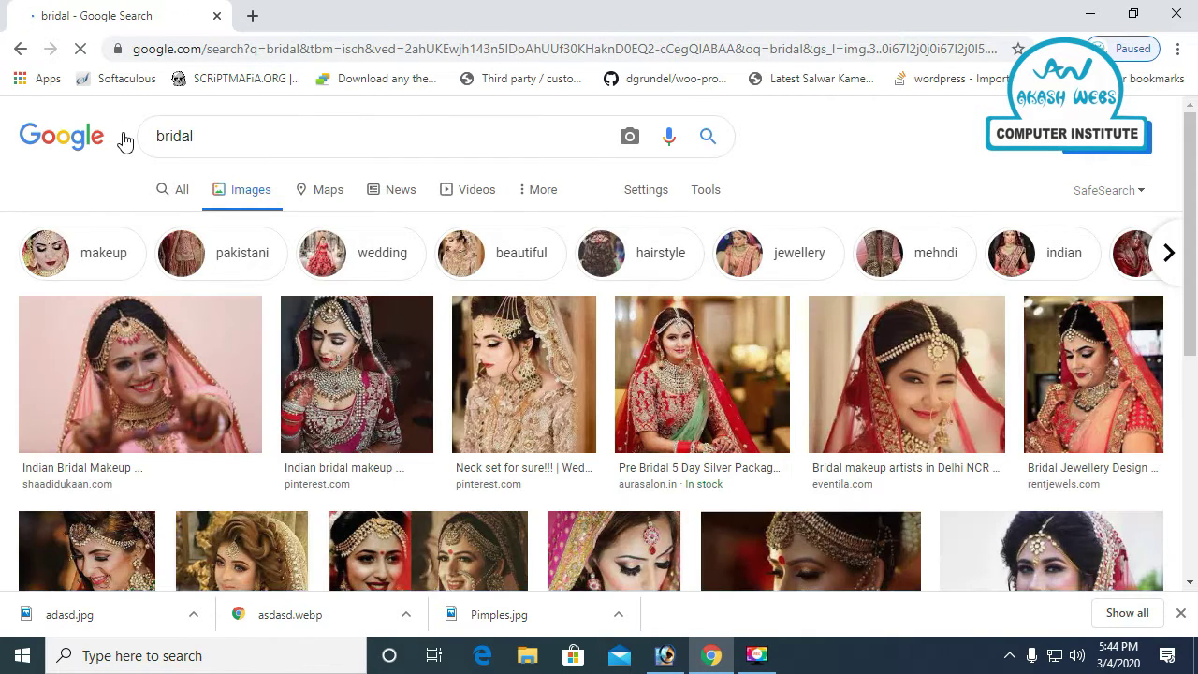
Save the photo of the bride in red to the Desktop as karwa-chauth.jpg.
scroll(520, 270, down, 1)
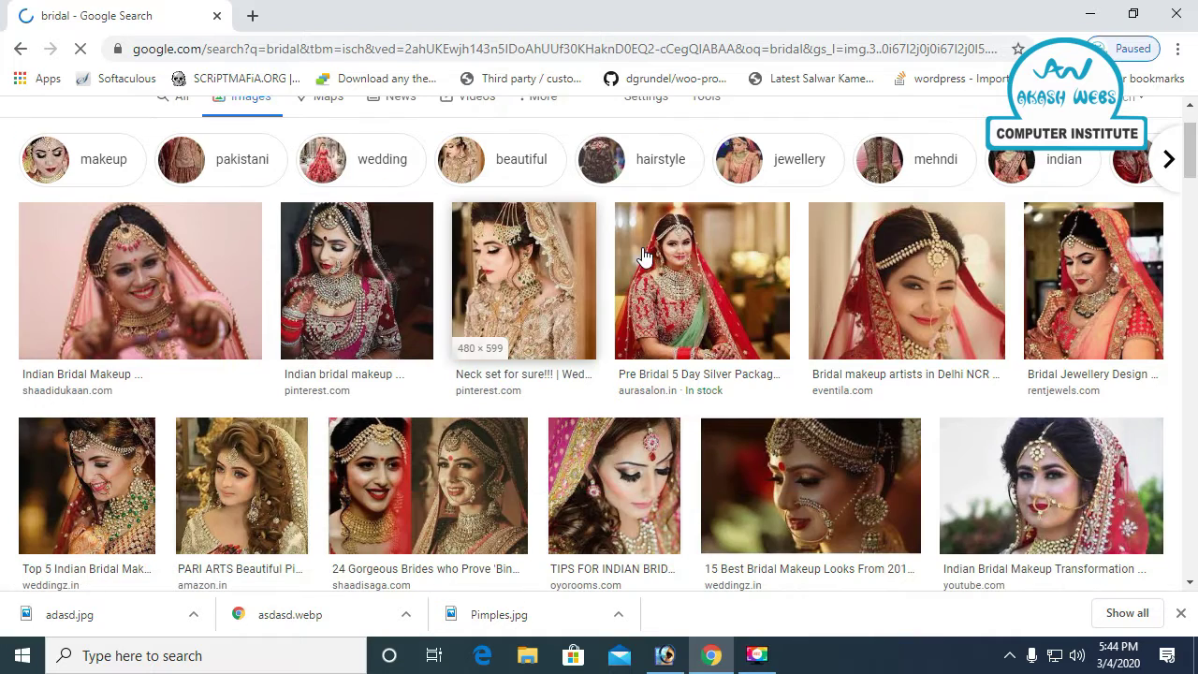
click(679, 261)
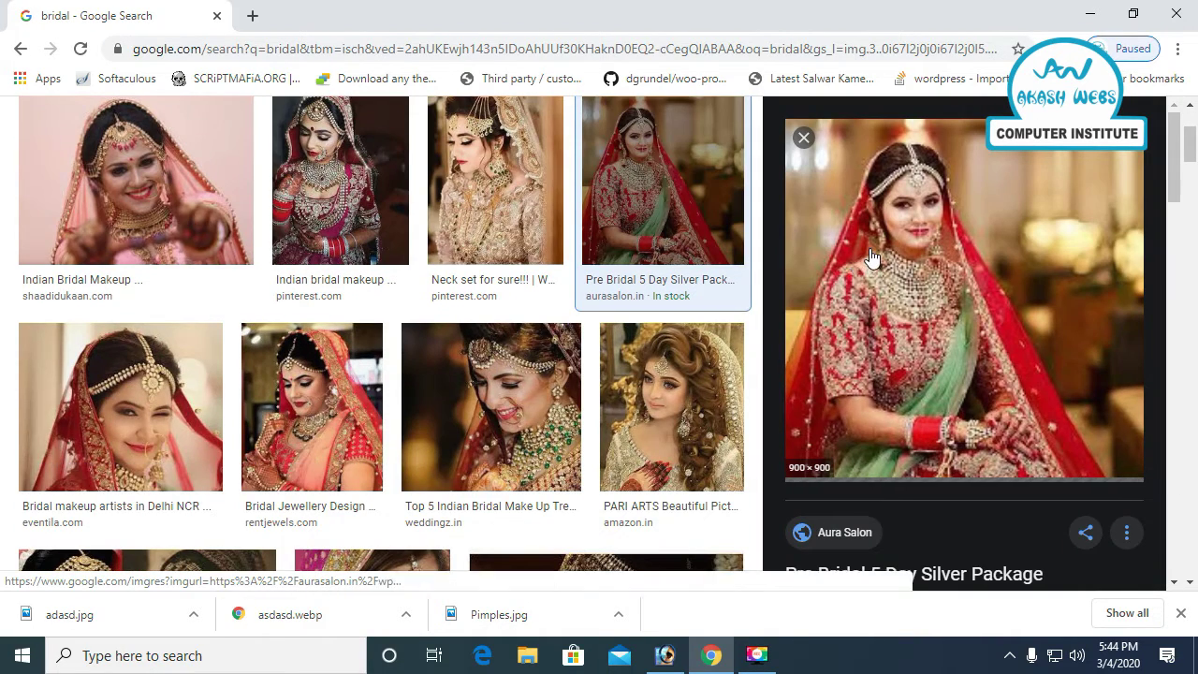
right_click(869, 249)
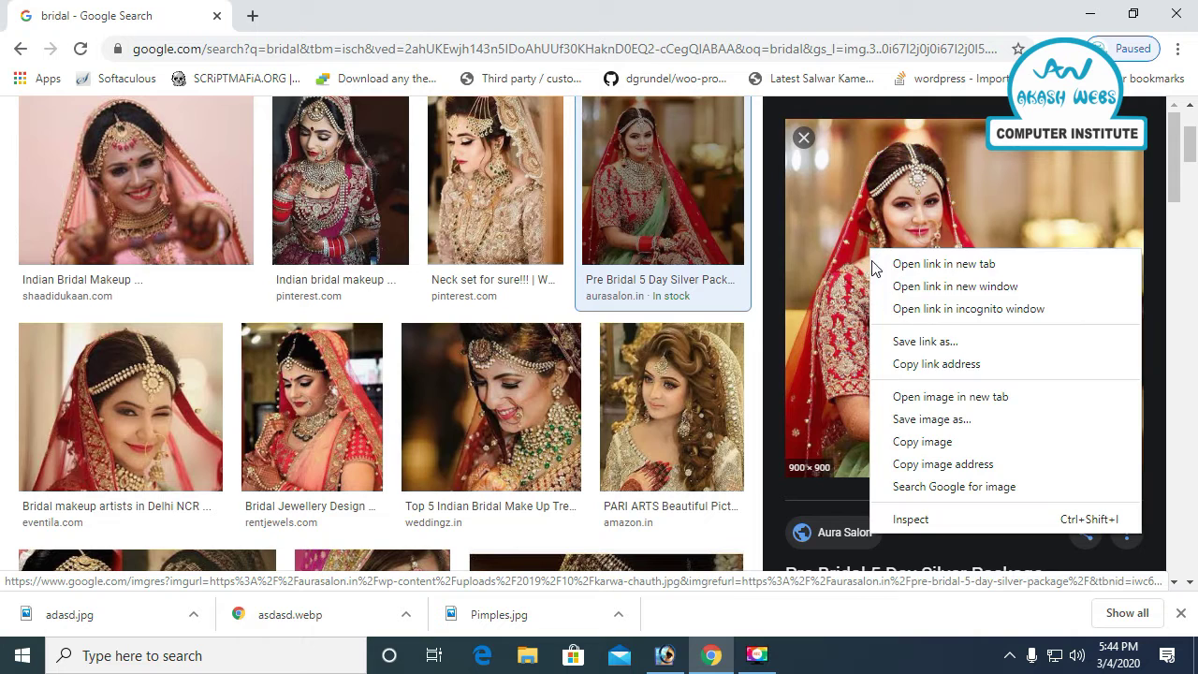
click(905, 418)
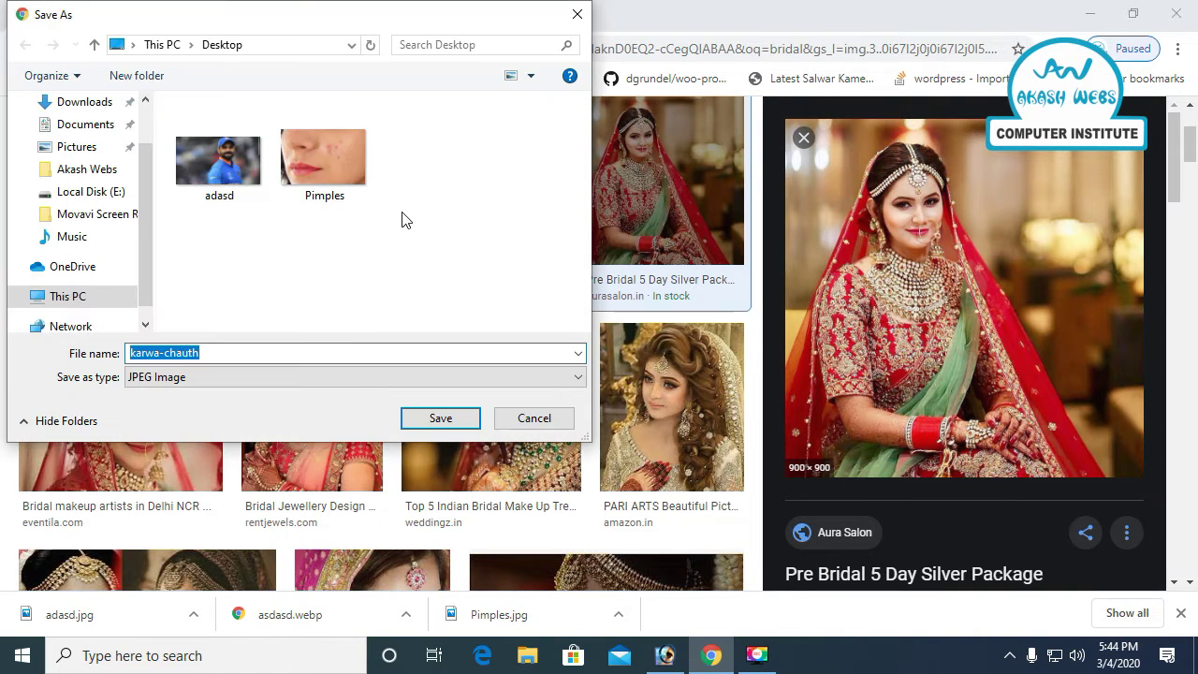
click(436, 421)
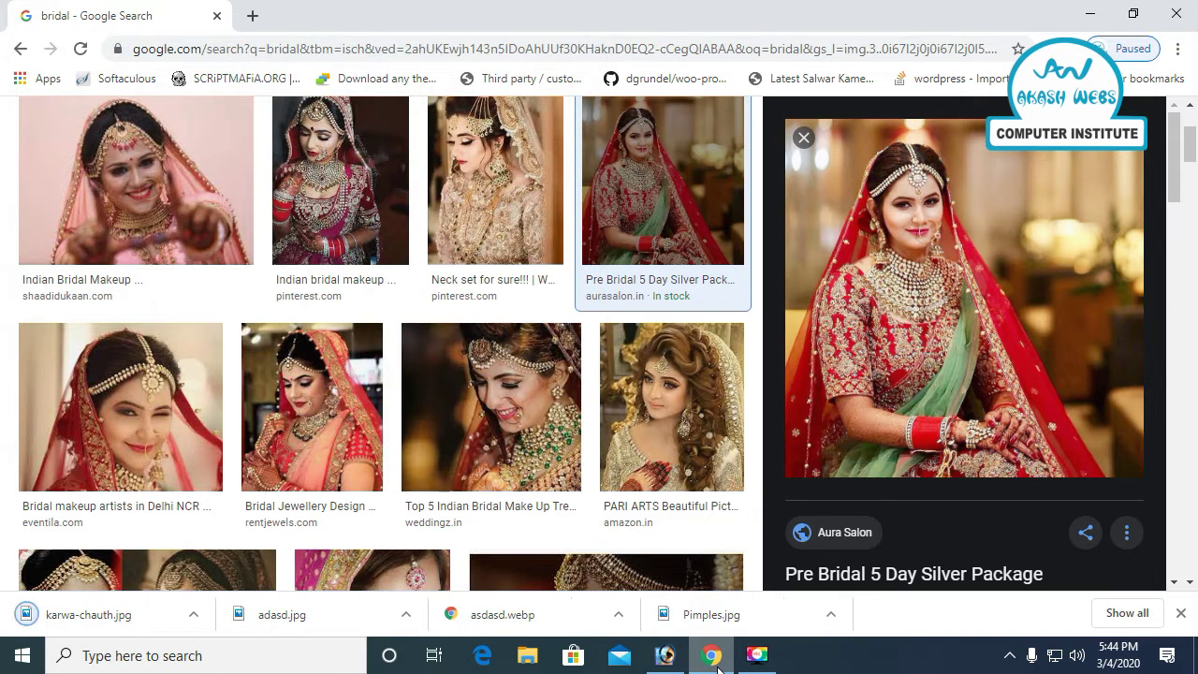
Open karwa-chauth.jpg in Photoshop from the Desktop.
click(664, 655)
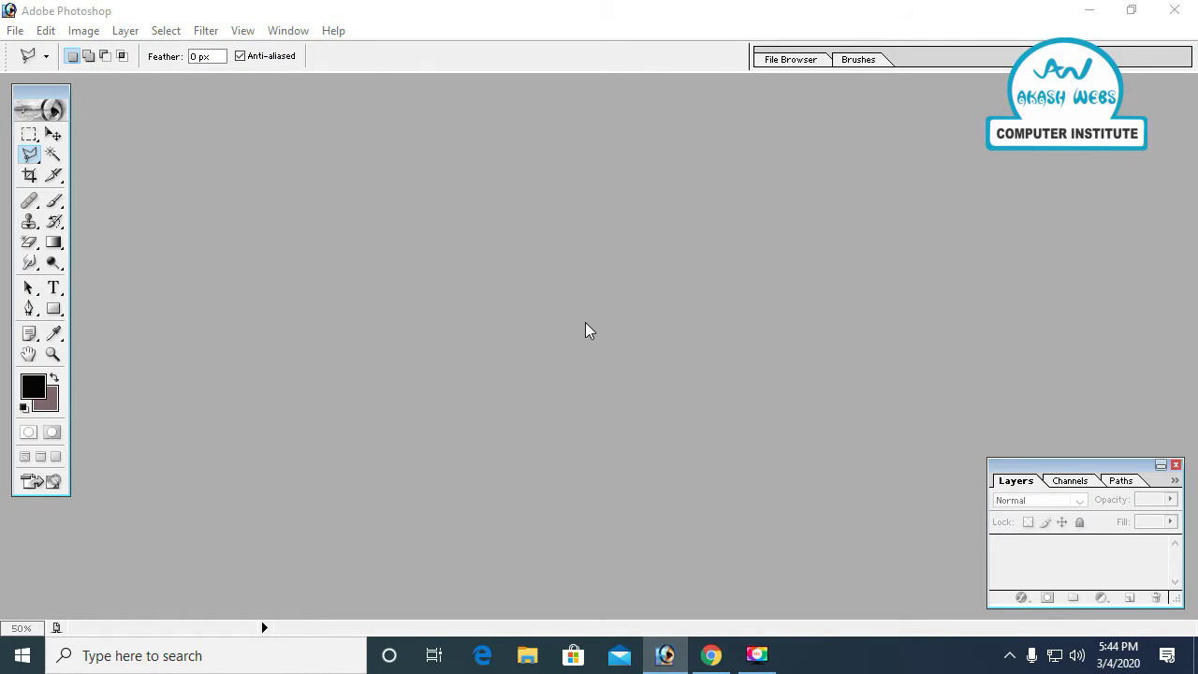
double_click(586, 329)
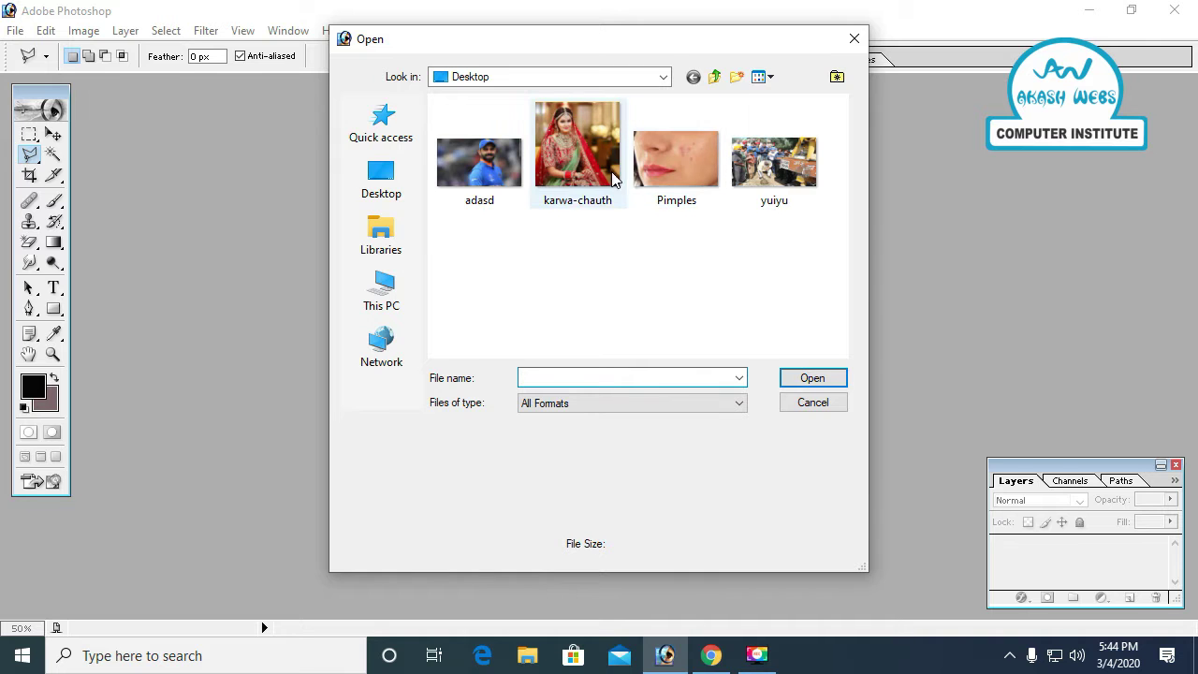
click(580, 155)
click(790, 377)
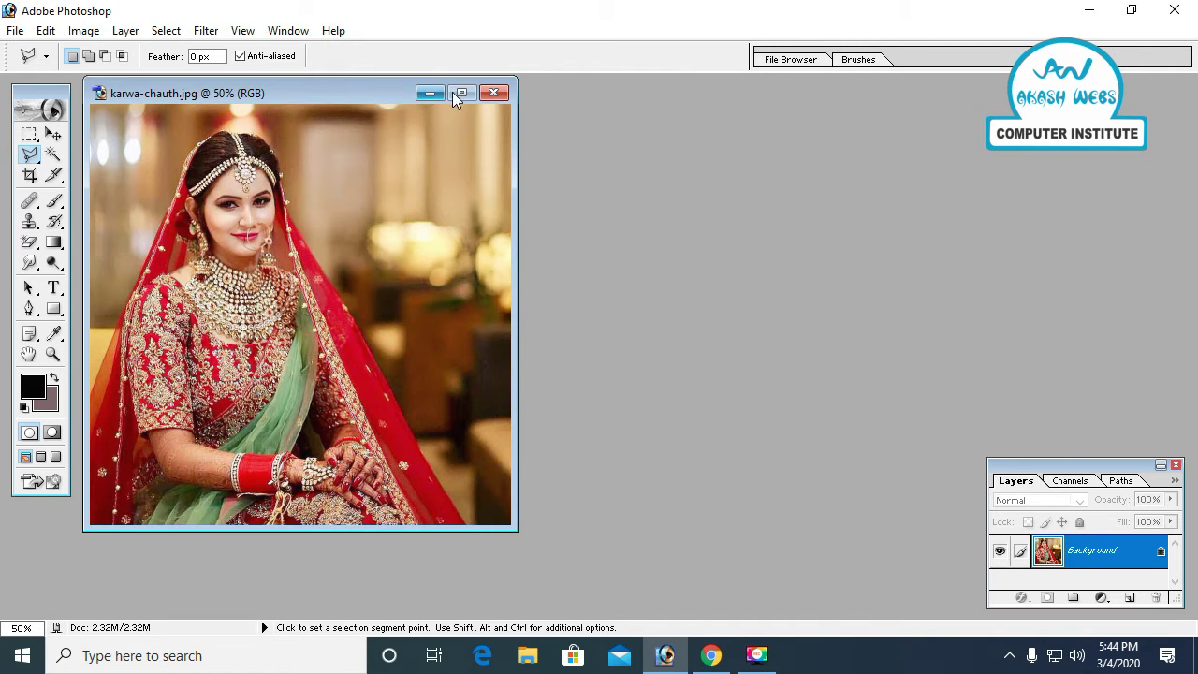
click(482, 94)
double_click(493, 278)
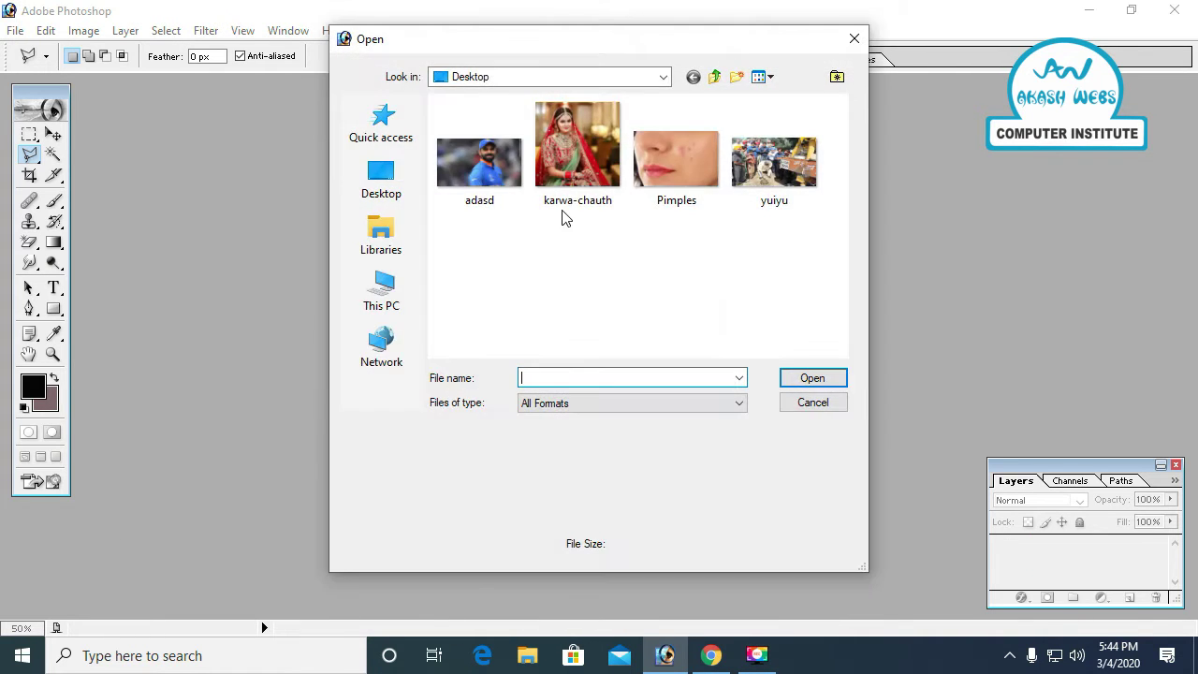
click(577, 149)
click(780, 378)
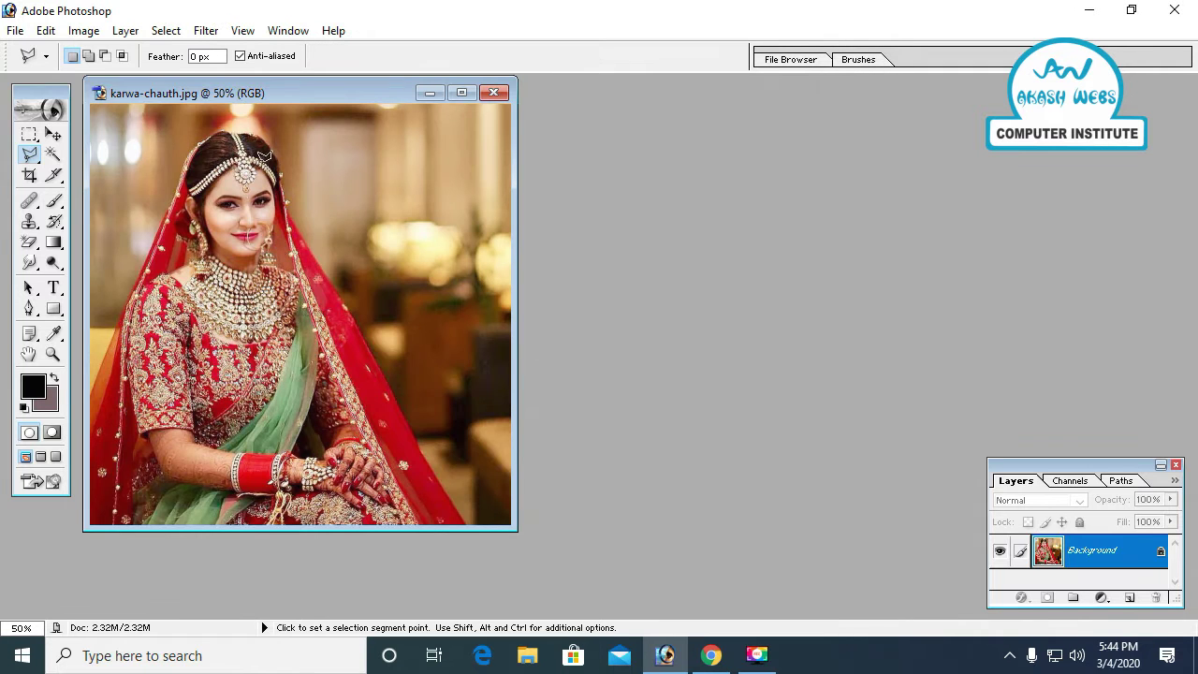
Desaturate the photo to grayscale and maximize its document window.
click(83, 30)
mouse_move(125, 79)
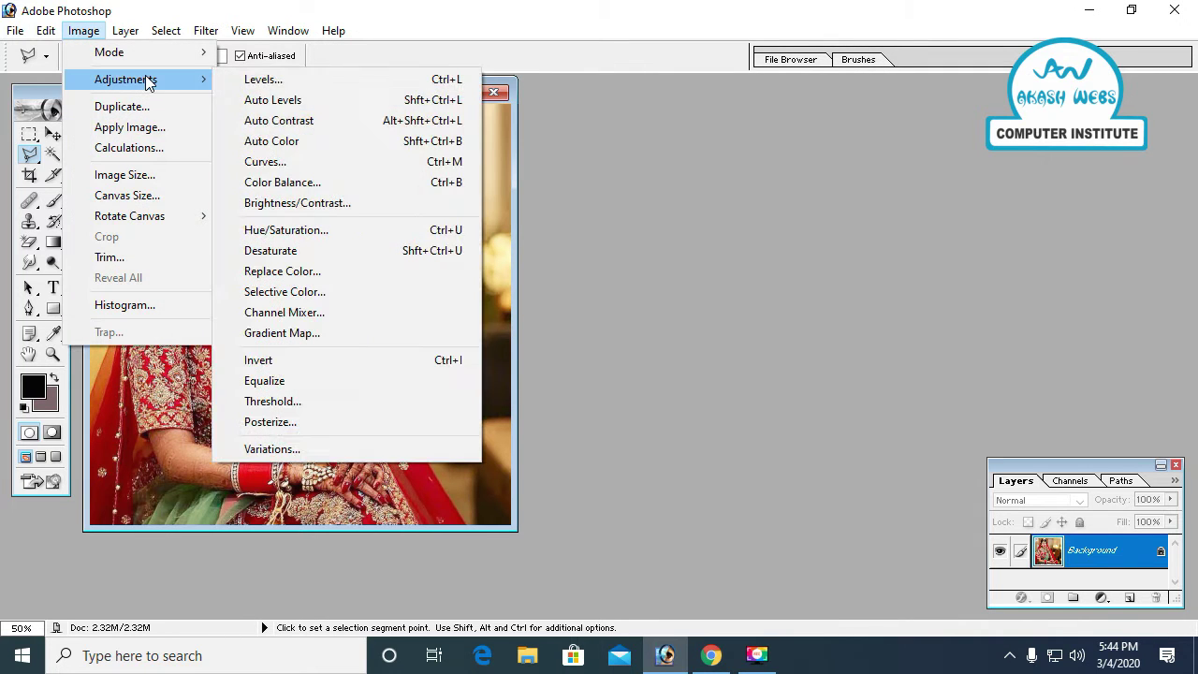
click(287, 257)
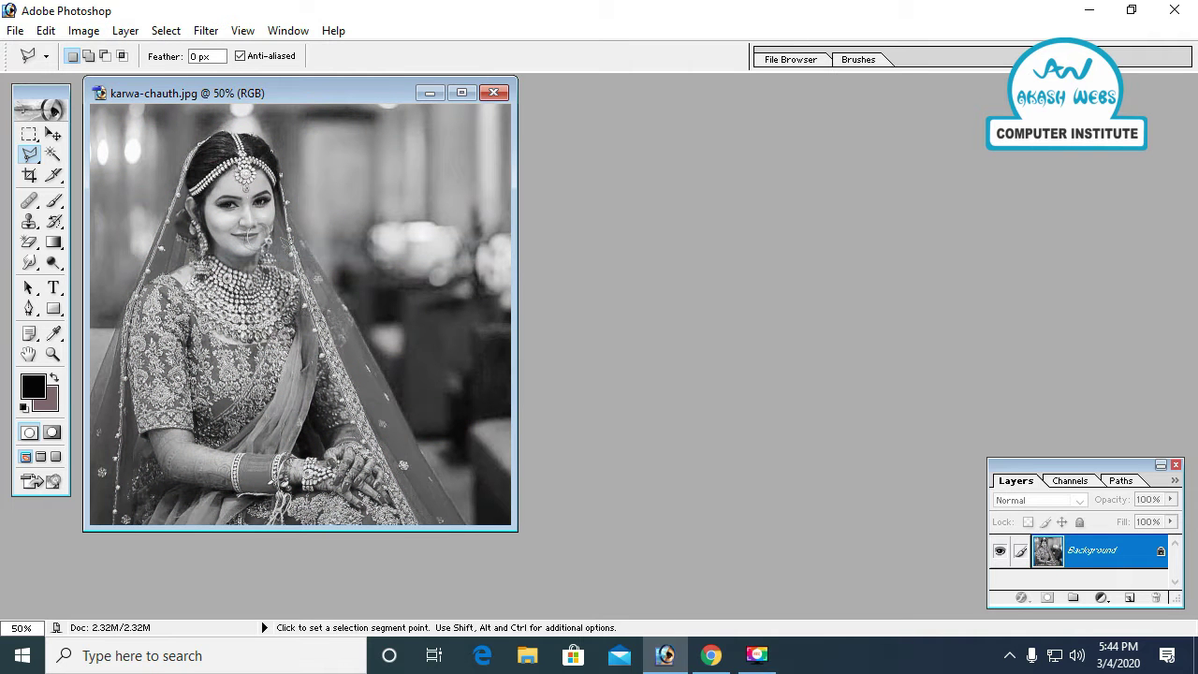
click(463, 92)
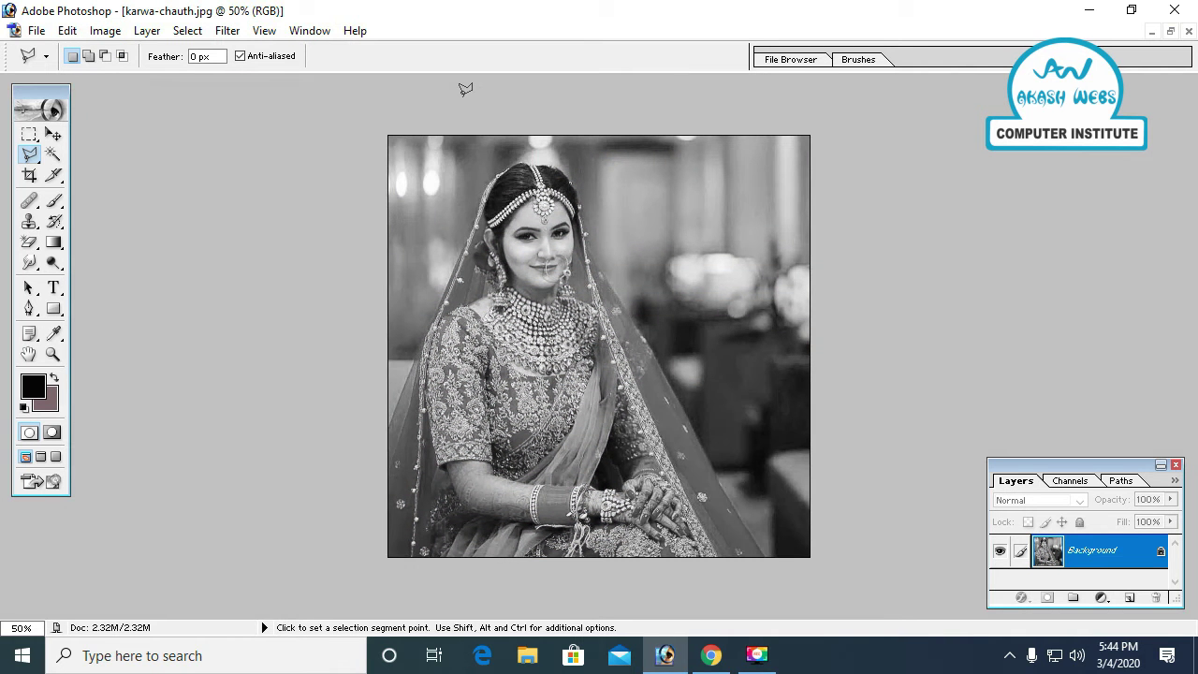
Select the History Brush, shrink it, and zoom in on the bride's lips.
click(54, 221)
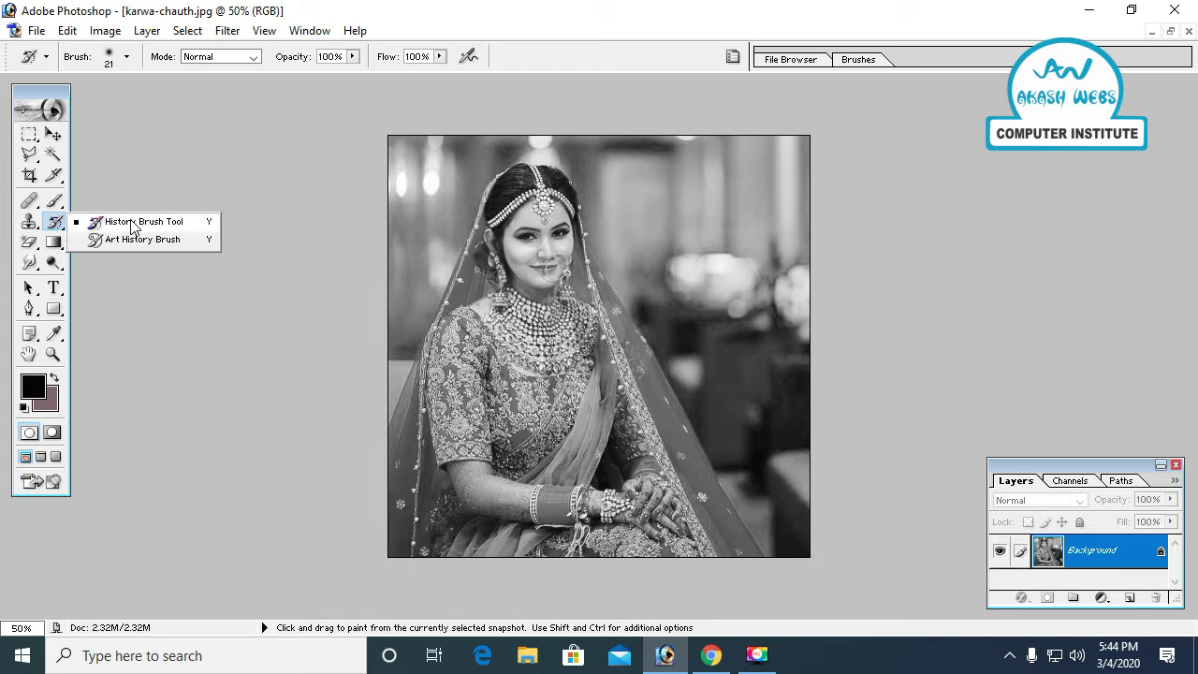
click(131, 225)
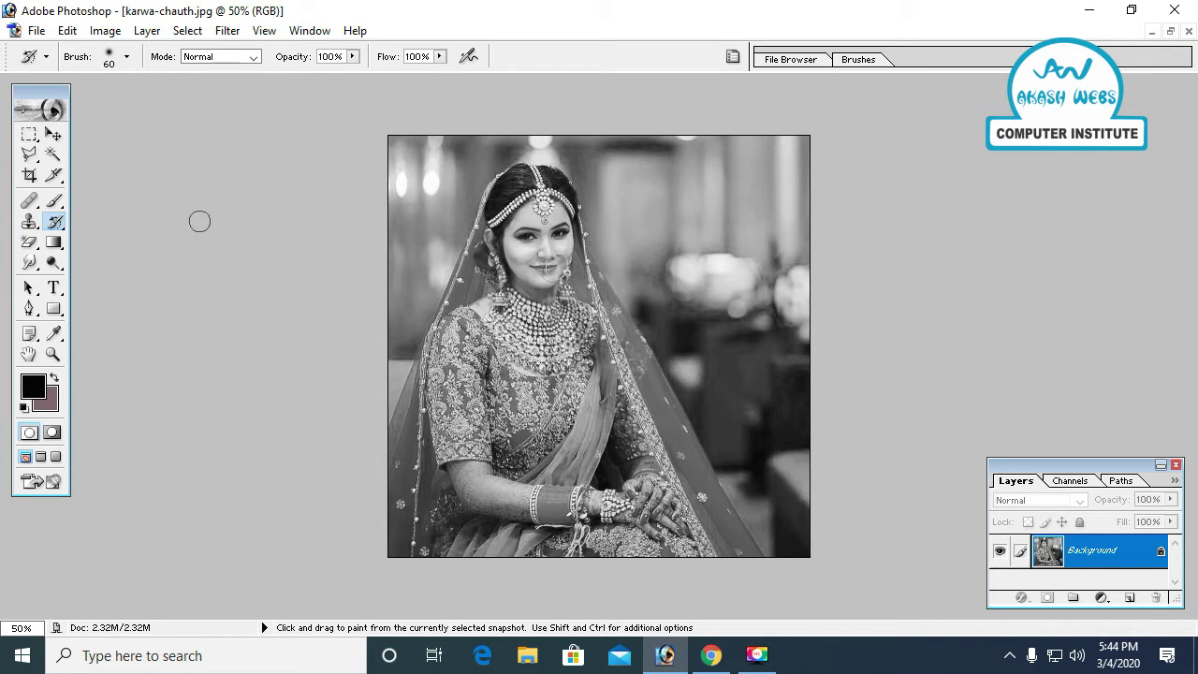
key(bracketleft)
key(ctrl+plus)
key(ctrl+plus)
key(ctrl+plus)
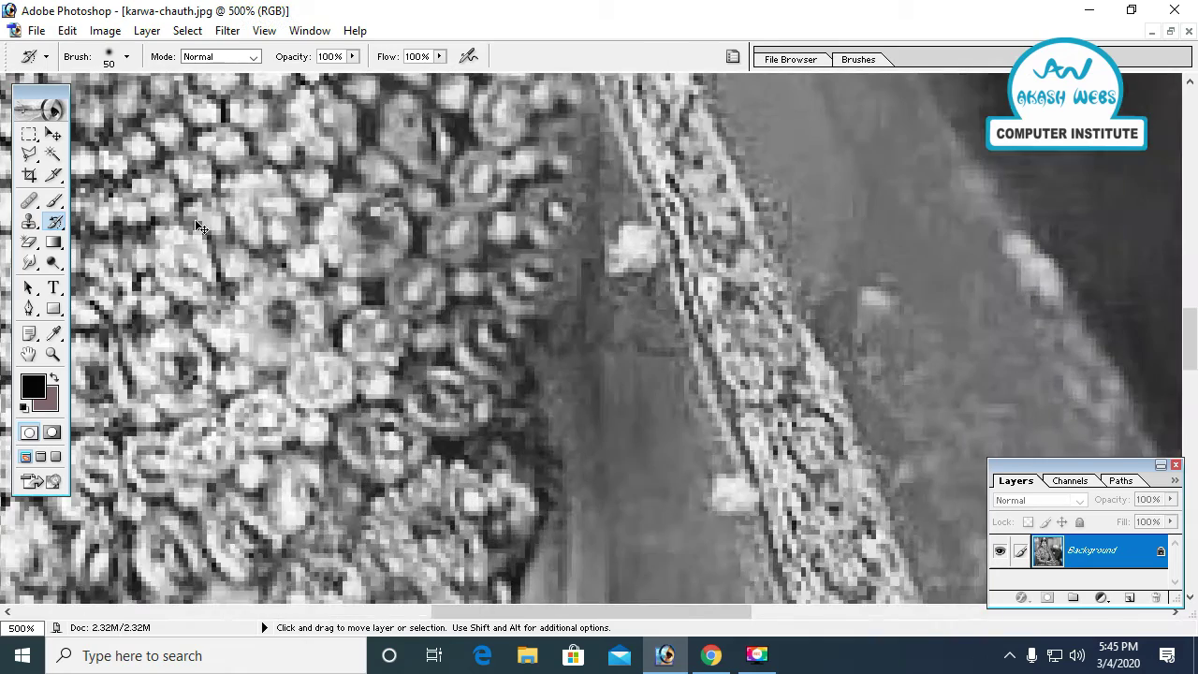
drag(197, 220, 592, 467)
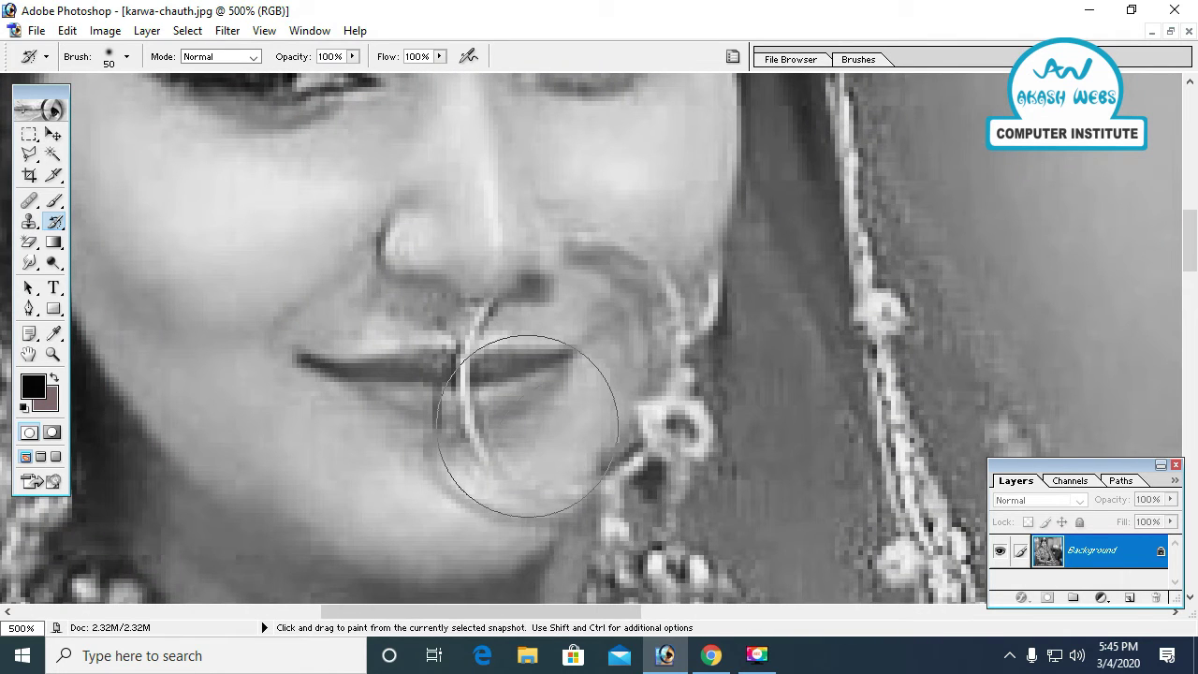
key(bracketleft)
key(bracketleft)
key(bracketleft)
key(bracketleft)
key(bracketleft)
key(bracketleft)
key(bracketleft)
key(bracketleft)
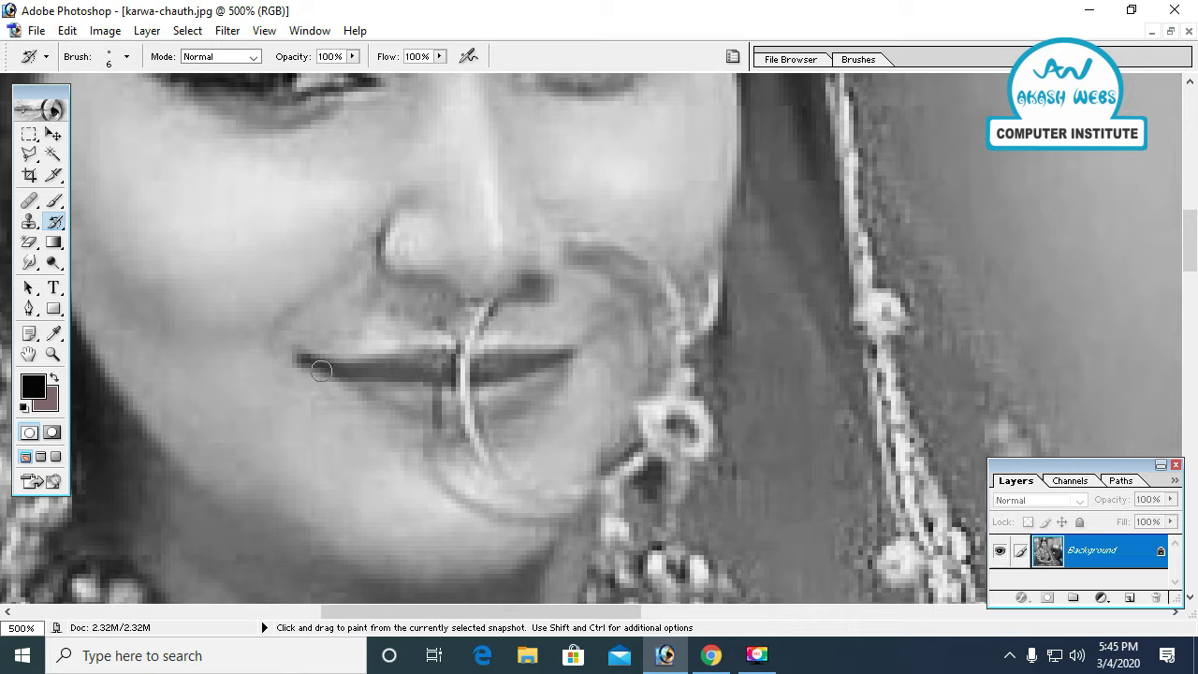
key(ctrl+plus)
key(ctrl+plus)
key(ctrl+plus)
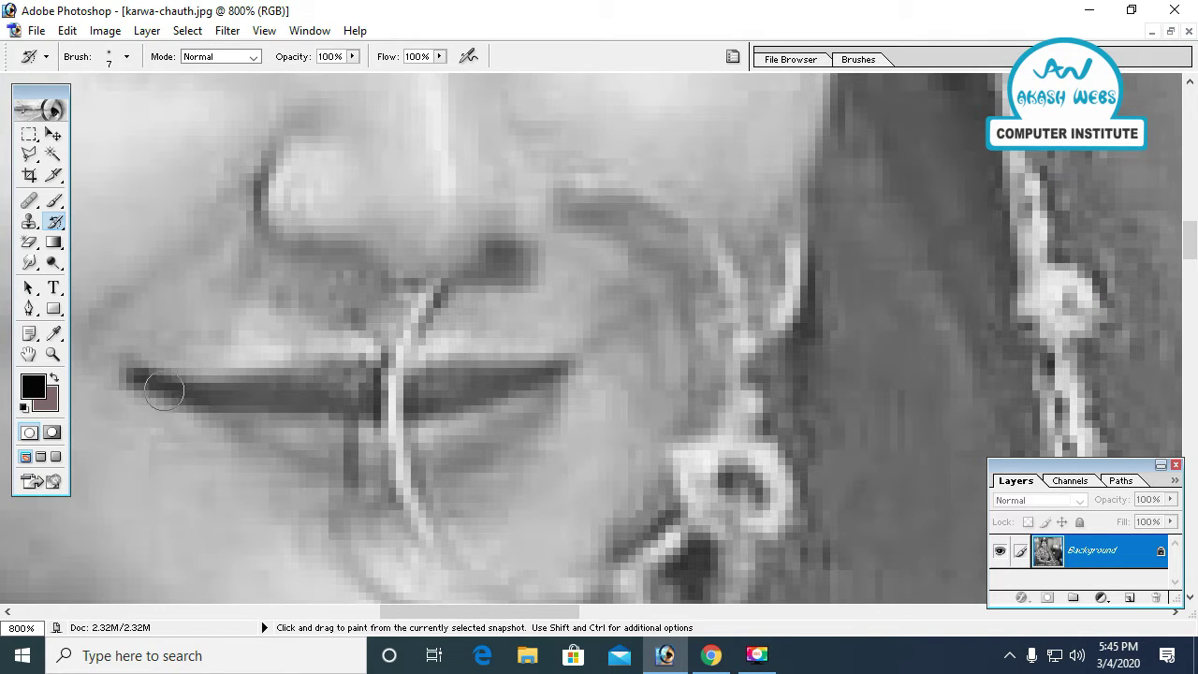
key(bracketleft)
key(bracketleft)
Paint the upper and lower lips back to red, then zoom back out.
mouse_move(135, 375)
mouse_down()
mouse_move(564, 367)
mouse_move(529, 409)
mouse_move(358, 482)
mouse_move(204, 409)
mouse_move(449, 402)
mouse_move(368, 390)
mouse_move(521, 400)
mouse_move(404, 444)
mouse_move(283, 432)
mouse_move(432, 425)
mouse_move(356, 455)
mouse_up()
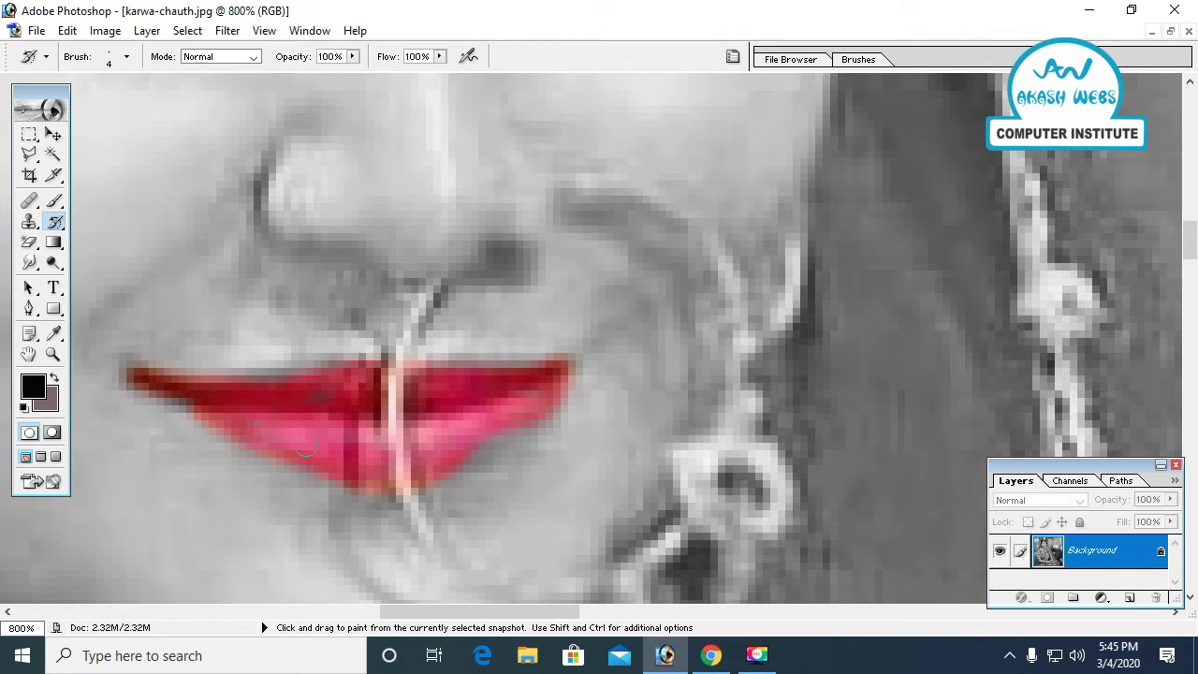
drag(526, 414, 455, 457)
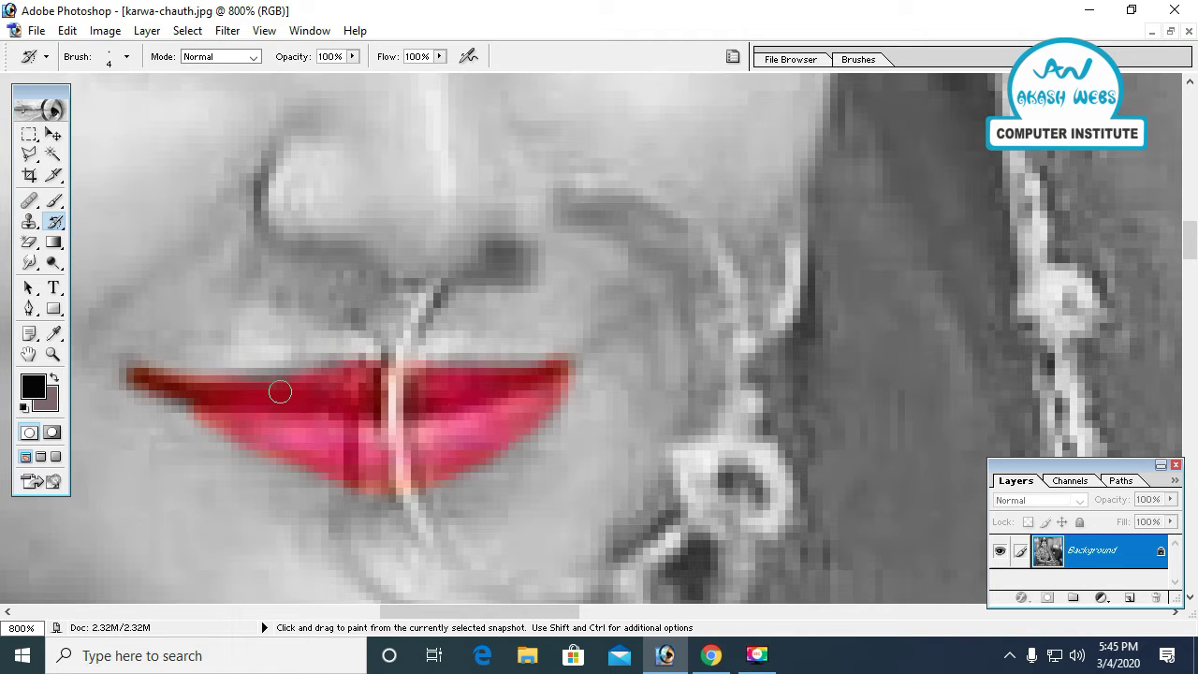
key(ctrl+minus)
key(ctrl+minus)
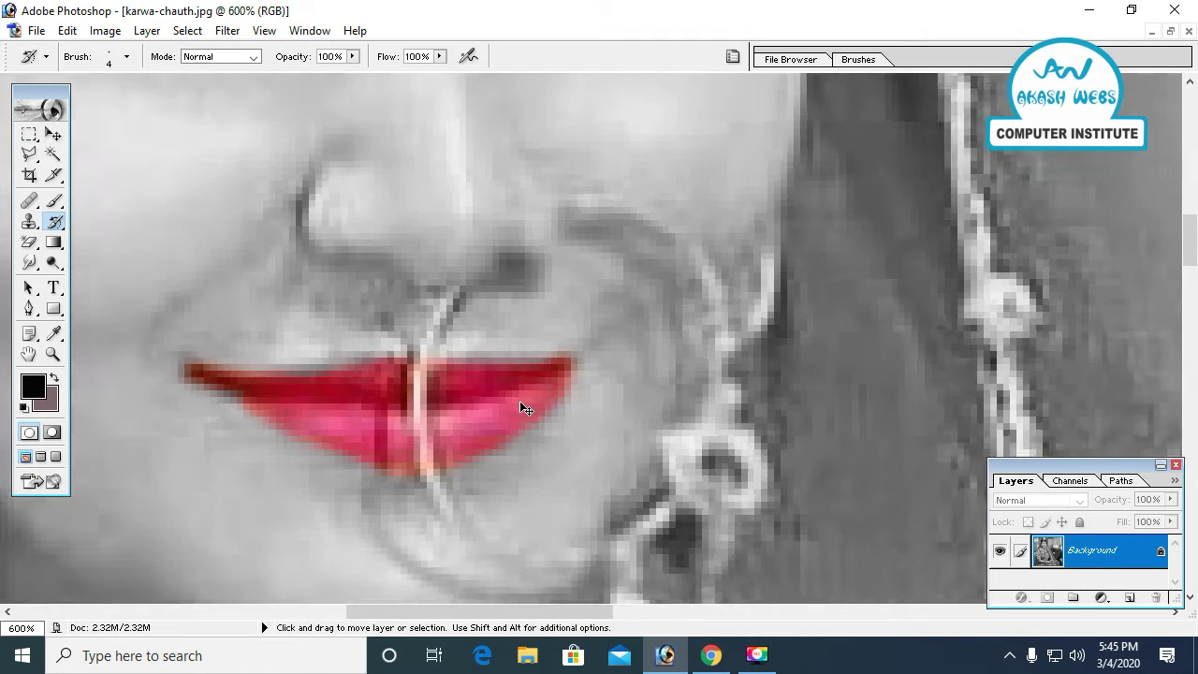
key(ctrl+minus)
key(ctrl+minus)
key(ctrl+minus)
key(ctrl+minus)
key(ctrl+minus)
key(ctrl+minus)
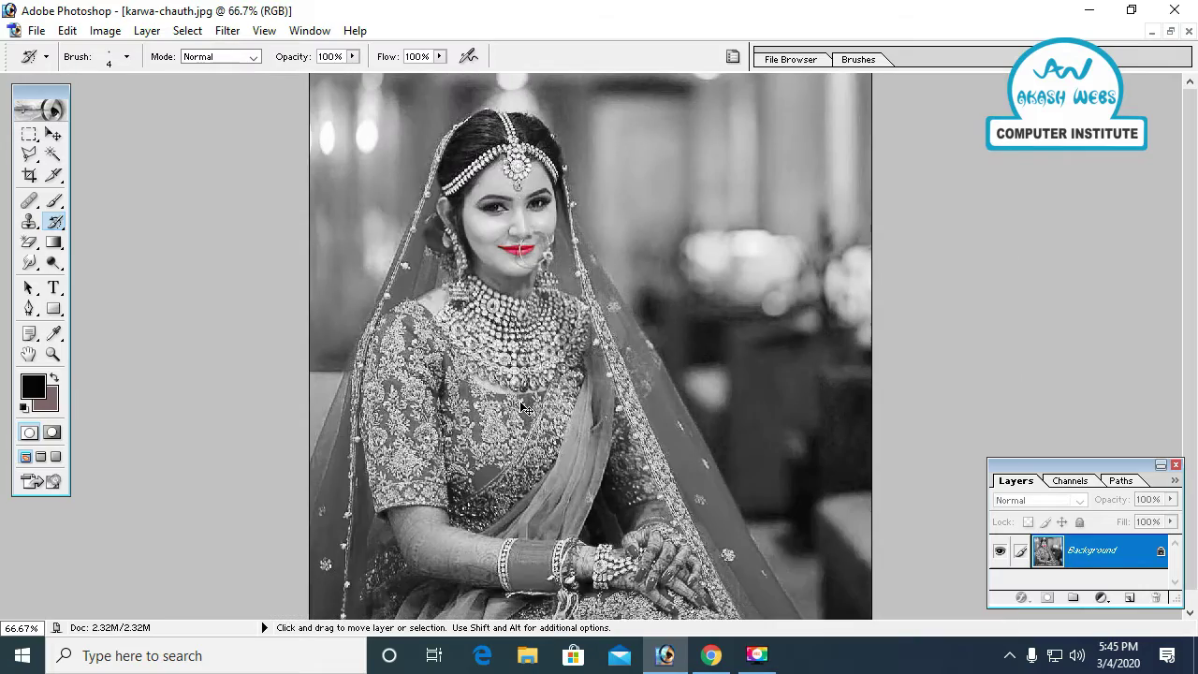
Zoom in on the necklace and restore its upper part with a 40 px History Brush.
key(ctrl+plus)
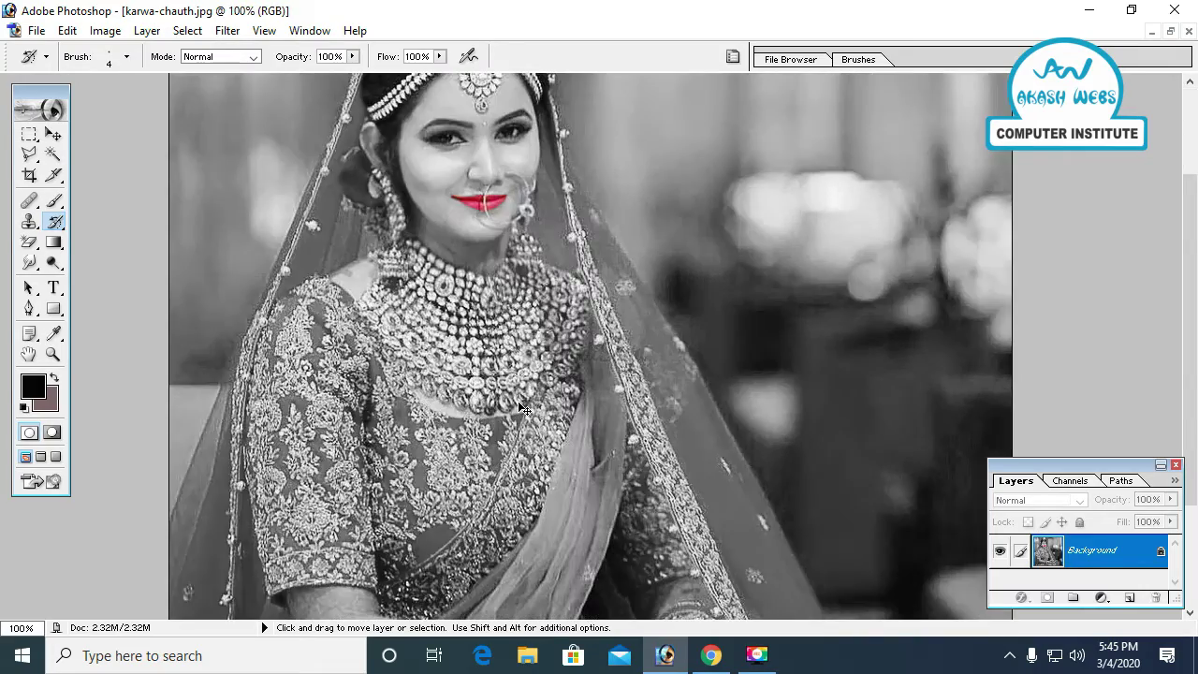
key(ctrl+minus)
key(ctrl+plus)
key(ctrl+plus)
key(ctrl+plus)
key(ctrl+plus)
key(ctrl+plus)
key(ctrl+plus)
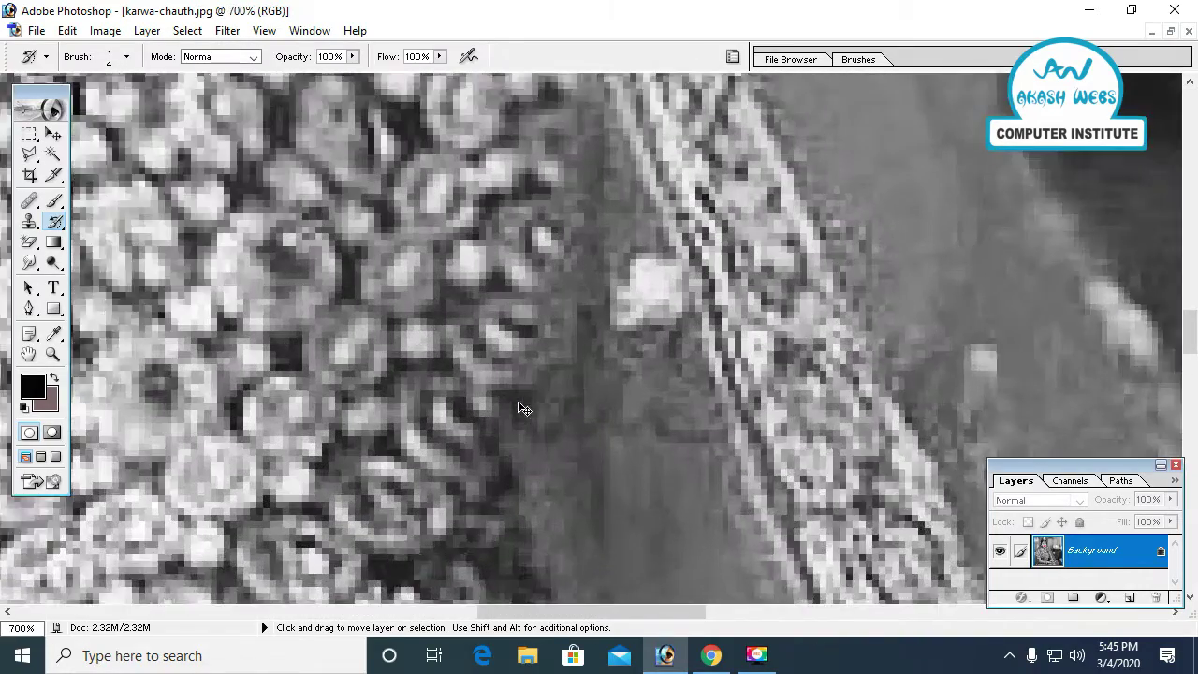
key(ctrl+plus)
scroll(518, 403, up, 1)
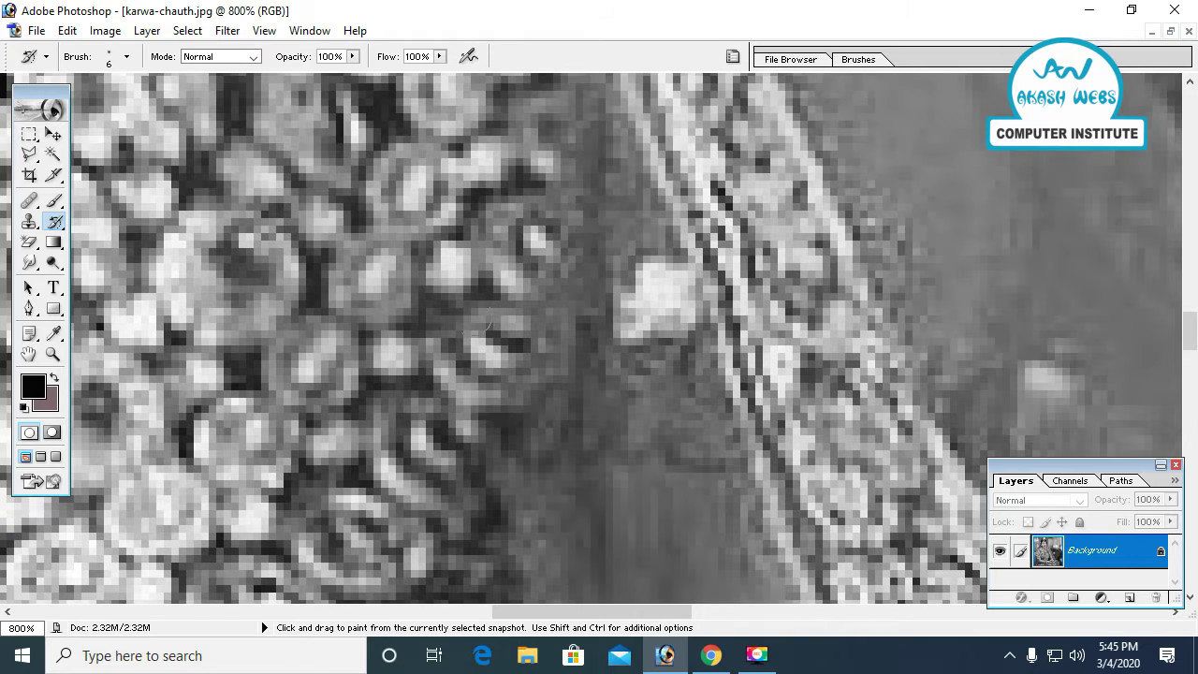
key(bracketright)
key(bracketright)
key(bracketright)
mouse_move(369, 294)
mouse_down()
mouse_move(797, 608)
mouse_move(655, 524)
mouse_up()
mouse_move(598, 262)
mouse_down()
mouse_move(721, 214)
mouse_move(575, 200)
mouse_move(746, 245)
mouse_move(802, 334)
mouse_move(749, 421)
mouse_move(721, 235)
mouse_move(792, 176)
mouse_move(748, 393)
mouse_move(510, 505)
mouse_up()
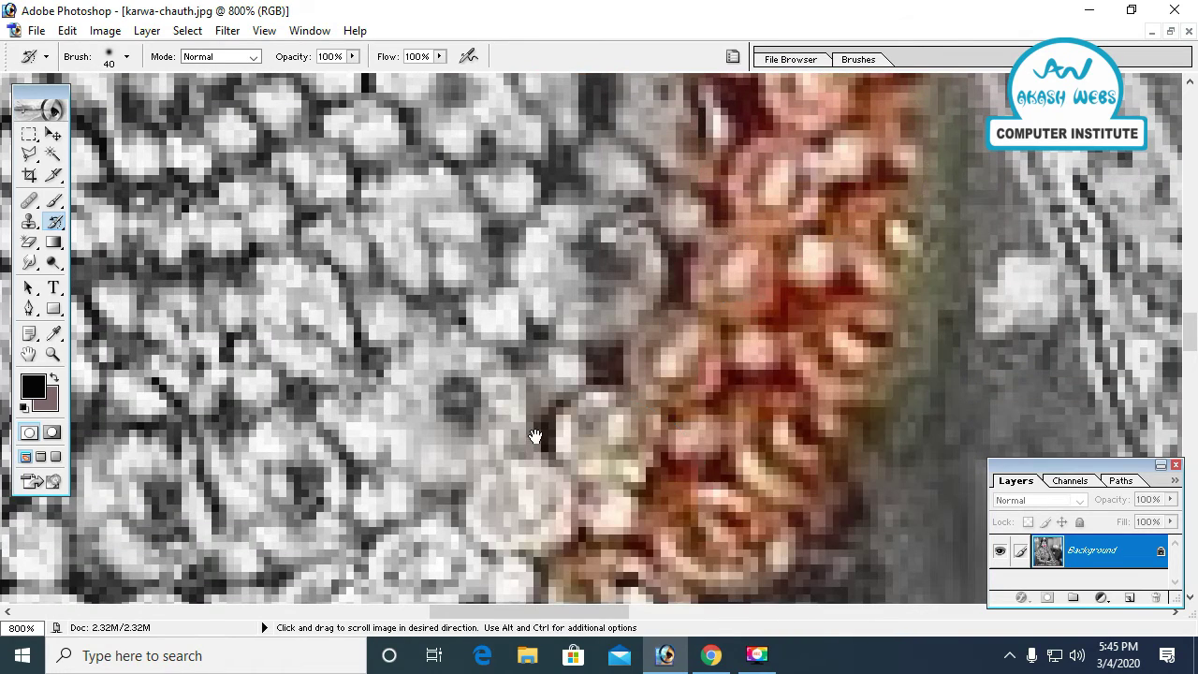
mouse_move(535, 427)
mouse_down()
mouse_move(821, 606)
mouse_move(748, 458)
mouse_up()
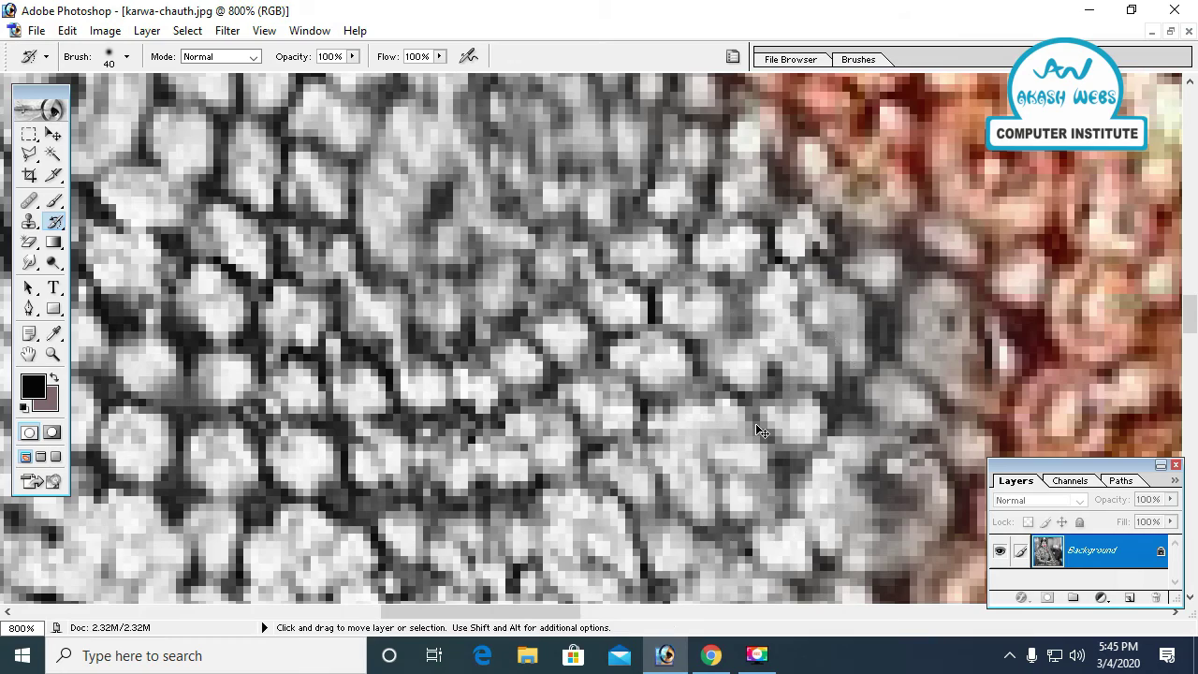
Restore the necklace toward the right shoulder and the earrings with a 30 px brush.
key(ctrl+minus)
key(ctrl+minus)
key(ctrl+minus)
key(ctrl+minus)
key(ctrl+minus)
key(ctrl+minus)
key(ctrl+minus)
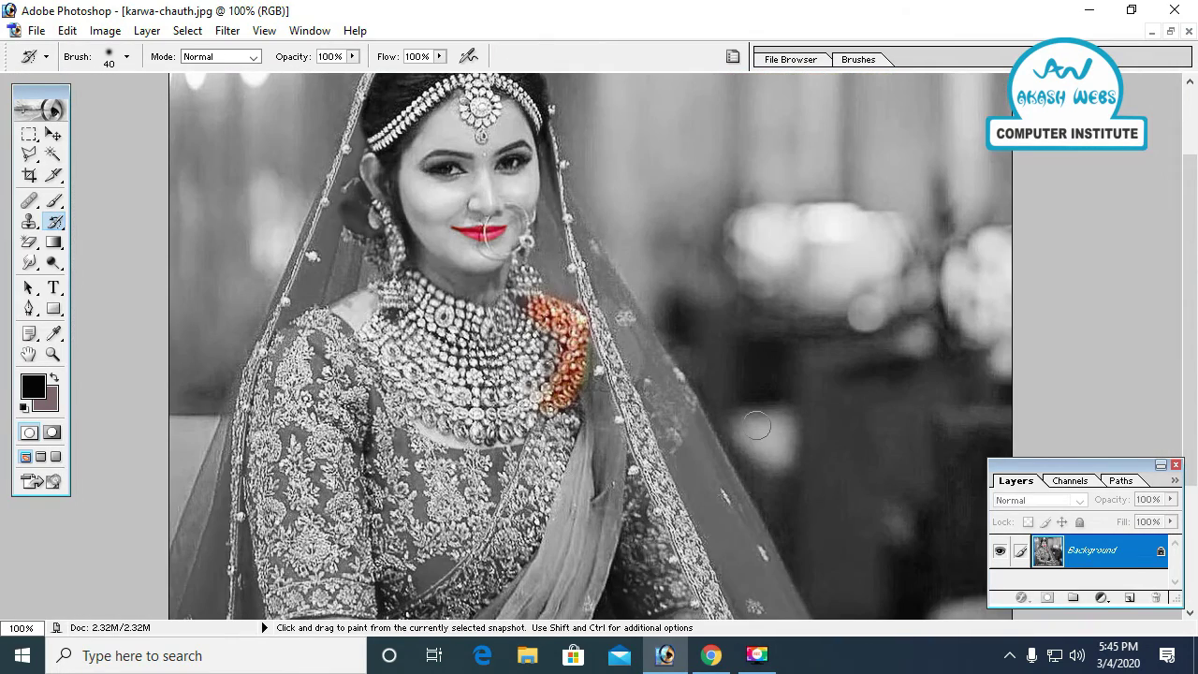
mouse_move(560, 389)
mouse_down()
mouse_move(541, 414)
mouse_move(456, 418)
mouse_move(388, 315)
mouse_move(417, 315)
mouse_move(399, 288)
mouse_move(484, 318)
mouse_move(515, 304)
mouse_move(444, 336)
mouse_move(472, 358)
mouse_up()
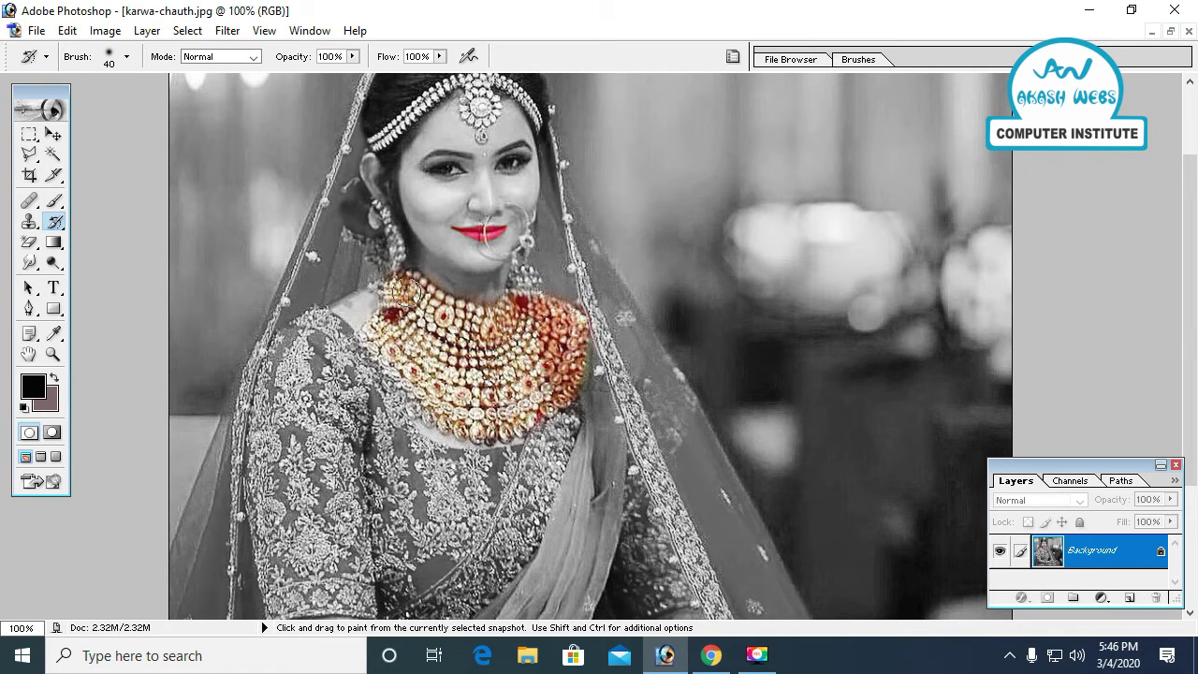
key(bracketleft)
drag(393, 236, 400, 343)
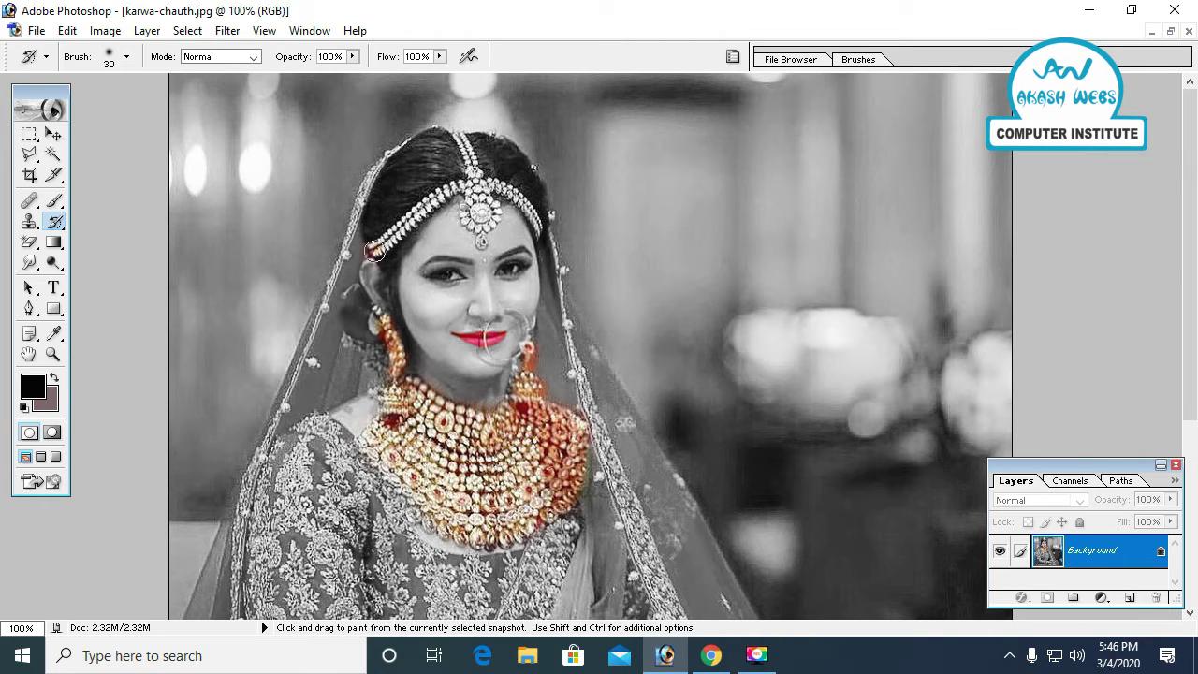
Restore the jewellery near the ear, zoom to 500% on the forehead, and paint the pendant.
drag(373, 250, 404, 243)
key(ctrl)
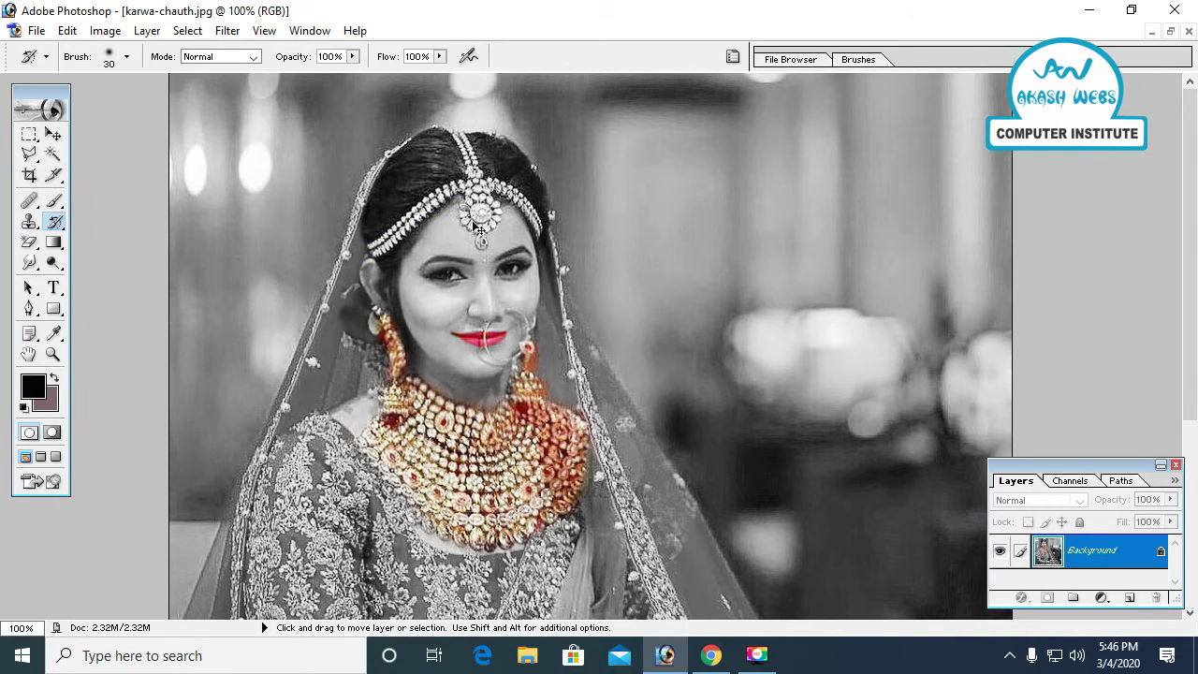
key(ctrl+plus)
key(ctrl+plus)
drag(393, 188, 417, 429)
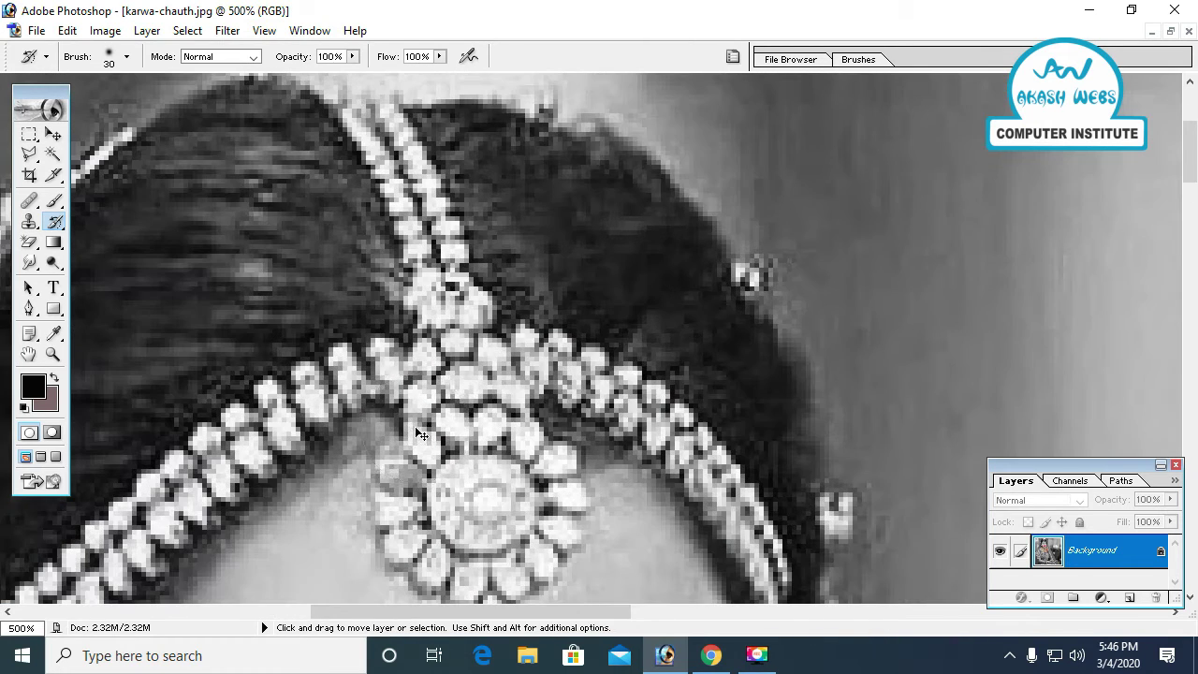
key(ctrl+plus)
key(ctrl+plus)
mouse_move(466, 461)
mouse_down()
mouse_move(534, 496)
mouse_move(449, 309)
mouse_move(397, 148)
mouse_move(434, 230)
mouse_up()
Paint the thin right, left and lower-left jewel chains back to gold with a 10 px brush.
key(bracketleft)
key(bracketleft)
mouse_move(481, 378)
mouse_down()
mouse_move(721, 521)
mouse_move(781, 585)
mouse_move(645, 401)
mouse_up()
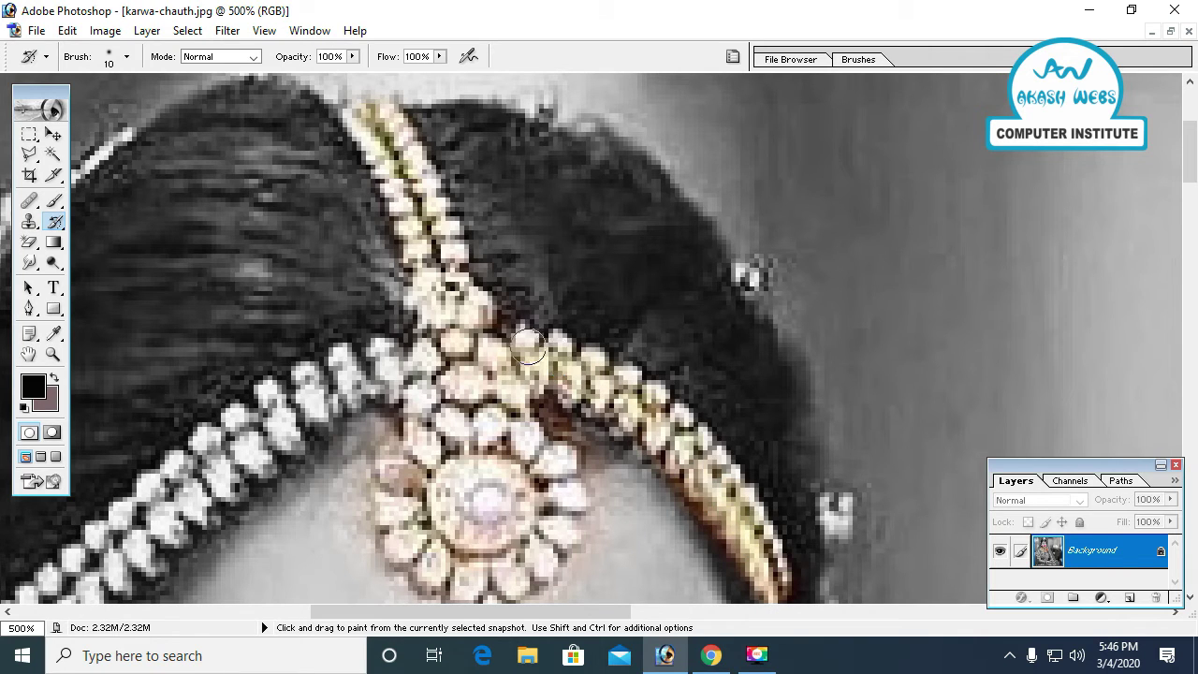
mouse_move(714, 475)
mouse_down()
mouse_move(400, 358)
mouse_move(42, 587)
mouse_move(139, 535)
mouse_move(369, 360)
mouse_move(171, 473)
mouse_move(557, 315)
mouse_move(565, 281)
mouse_up()
key(space)
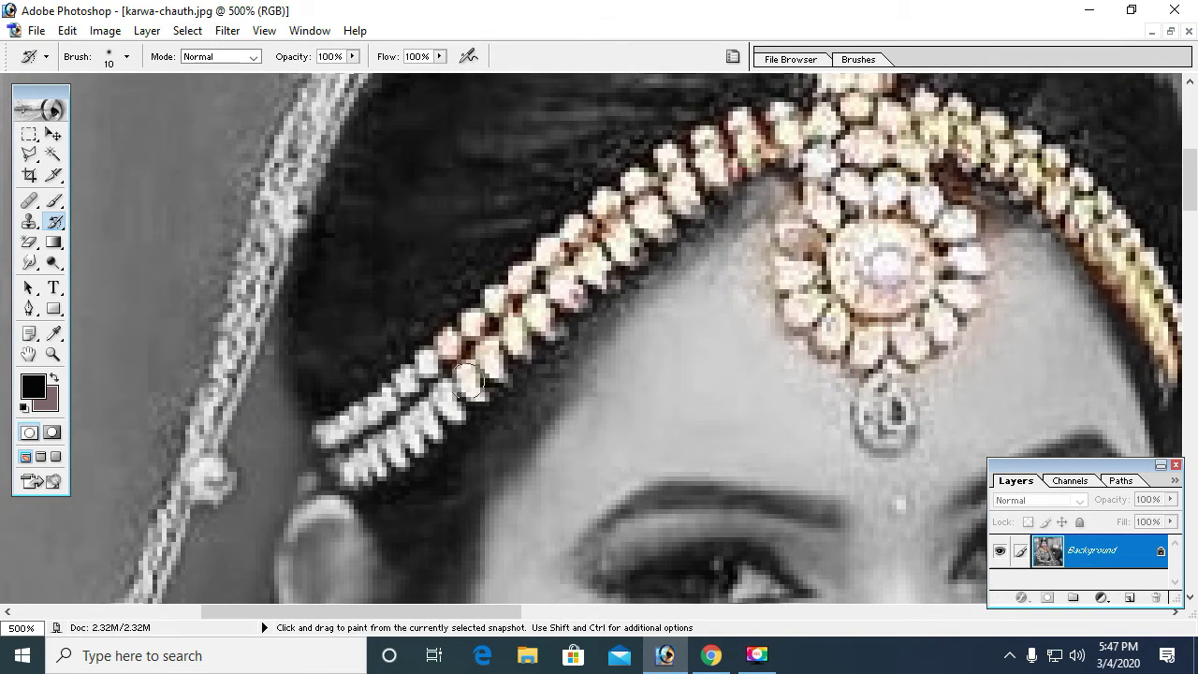
mouse_move(434, 406)
mouse_down()
mouse_move(367, 450)
mouse_move(335, 450)
mouse_move(437, 371)
mouse_move(359, 413)
mouse_move(344, 446)
mouse_move(472, 389)
mouse_move(610, 245)
mouse_up()
key(ctrl+0)
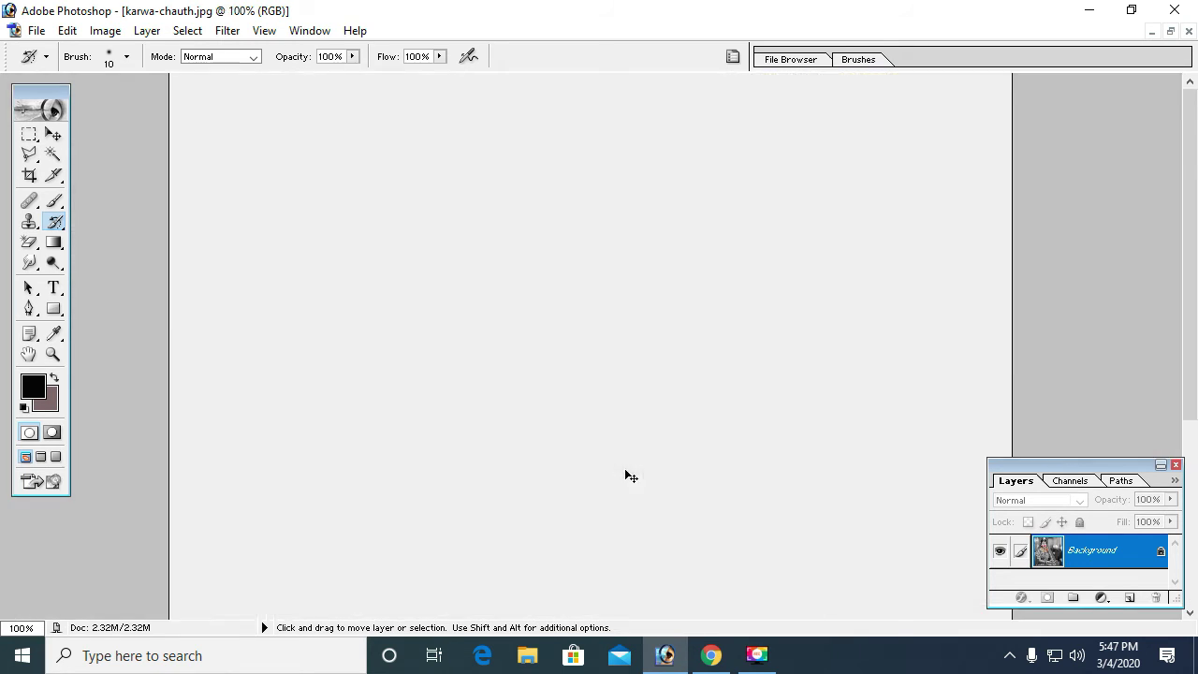
key(ctrl+minus)
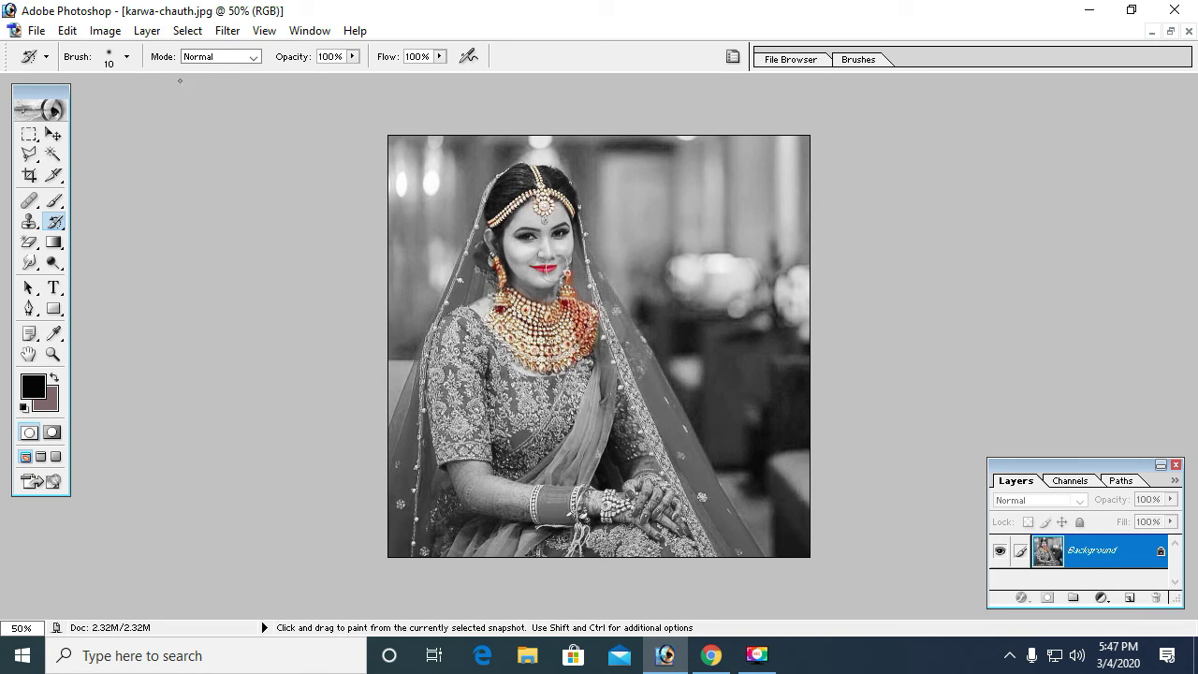
click(56, 223)
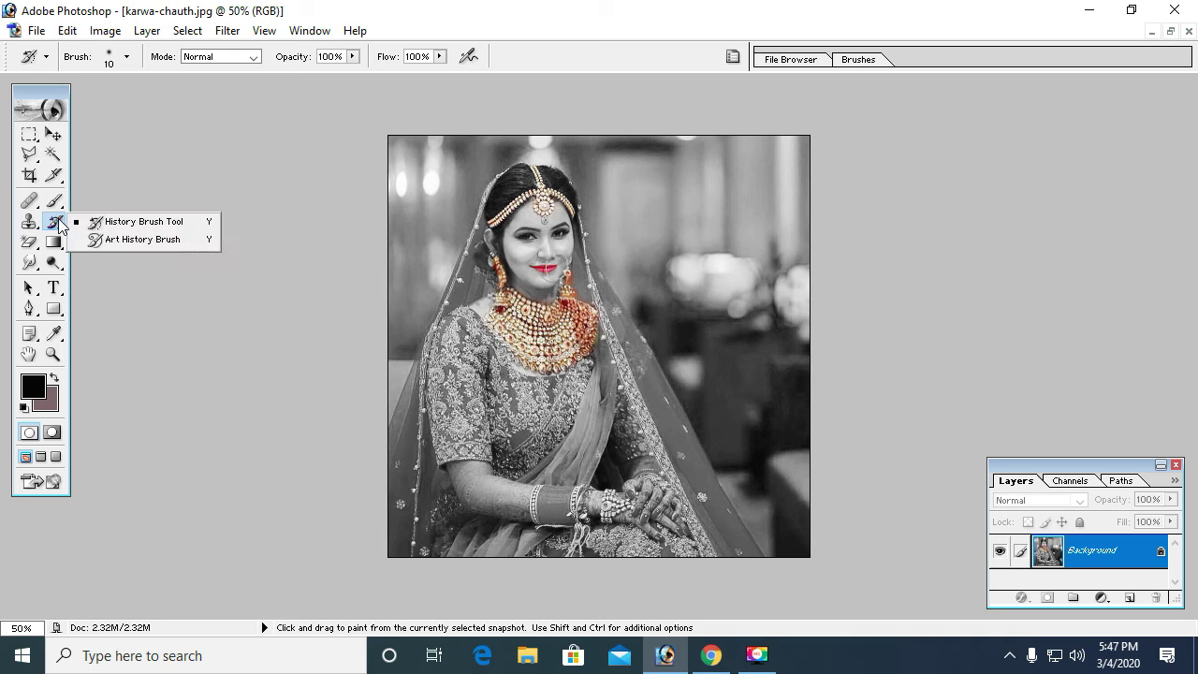